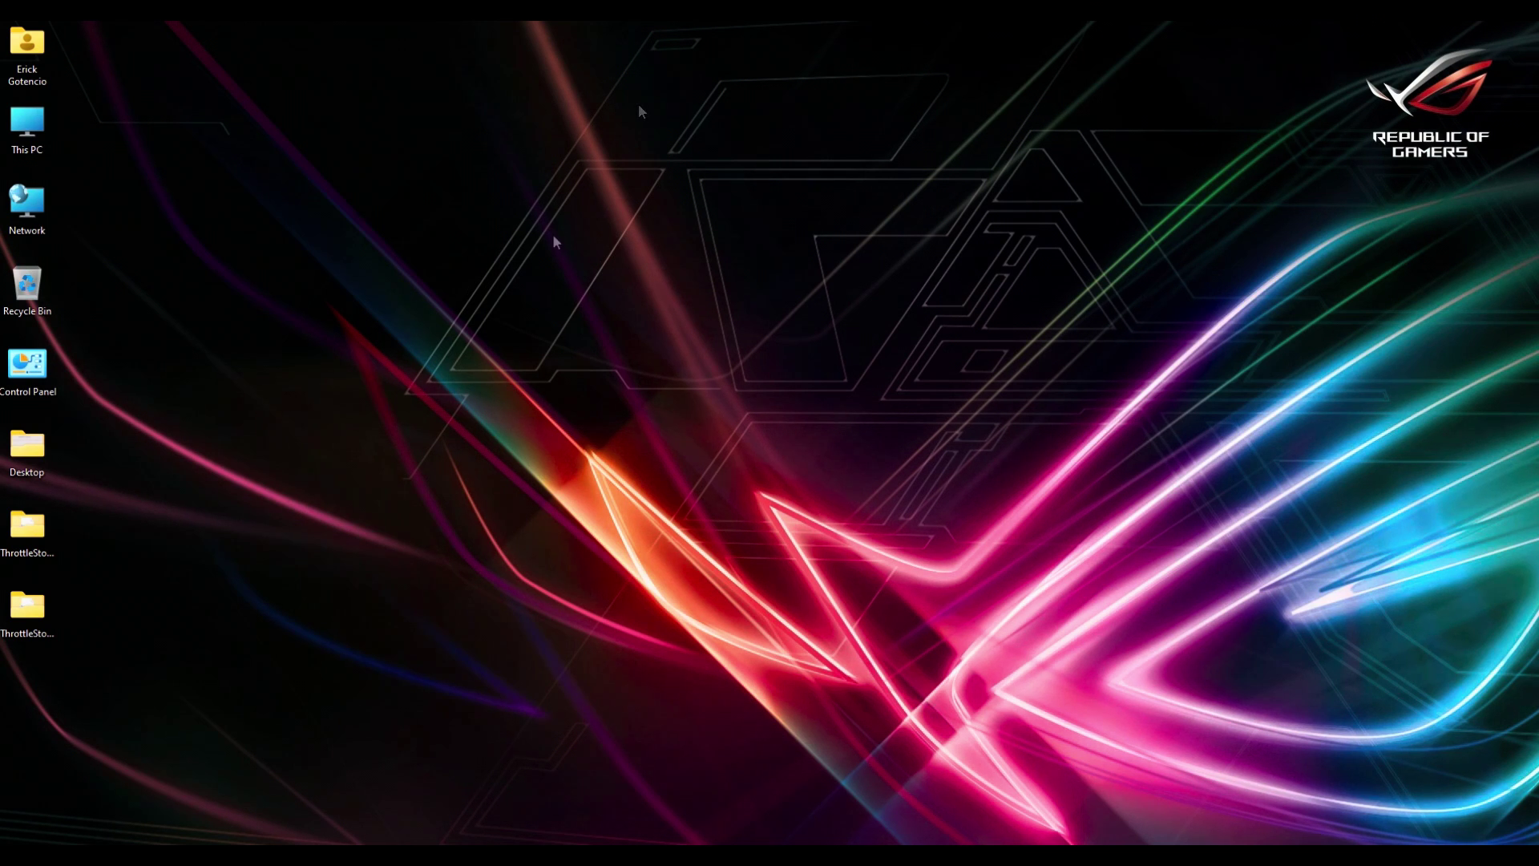
- Open D:\ROG Wallpaper on Acer Softbank (D:) and view it as Extra large icons
{"action": "double_click", "coordinate": [27, 124]}
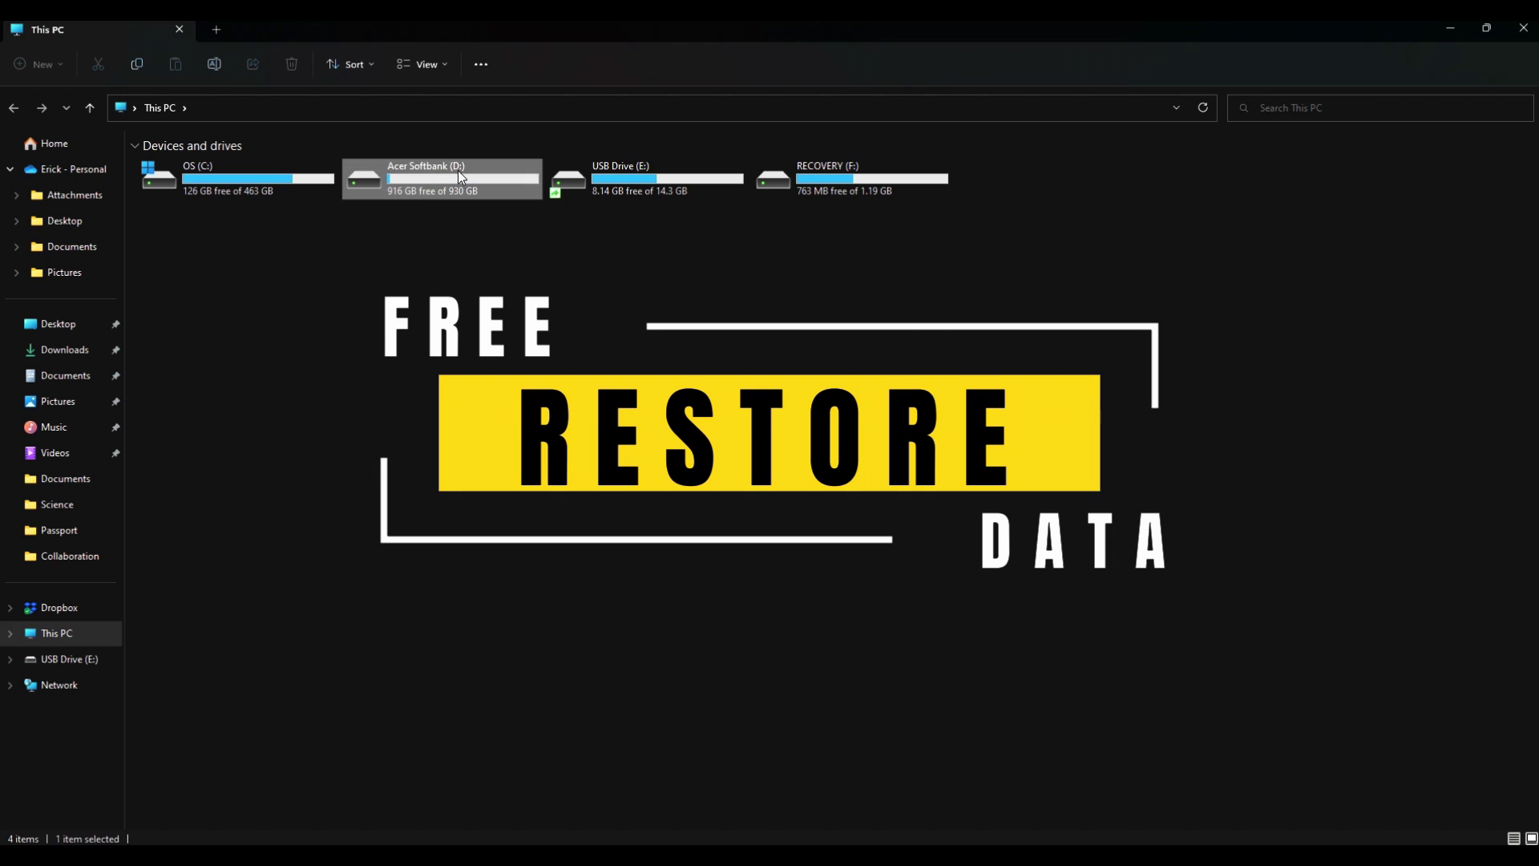
{"action": "double_click", "coordinate": [458, 170]}
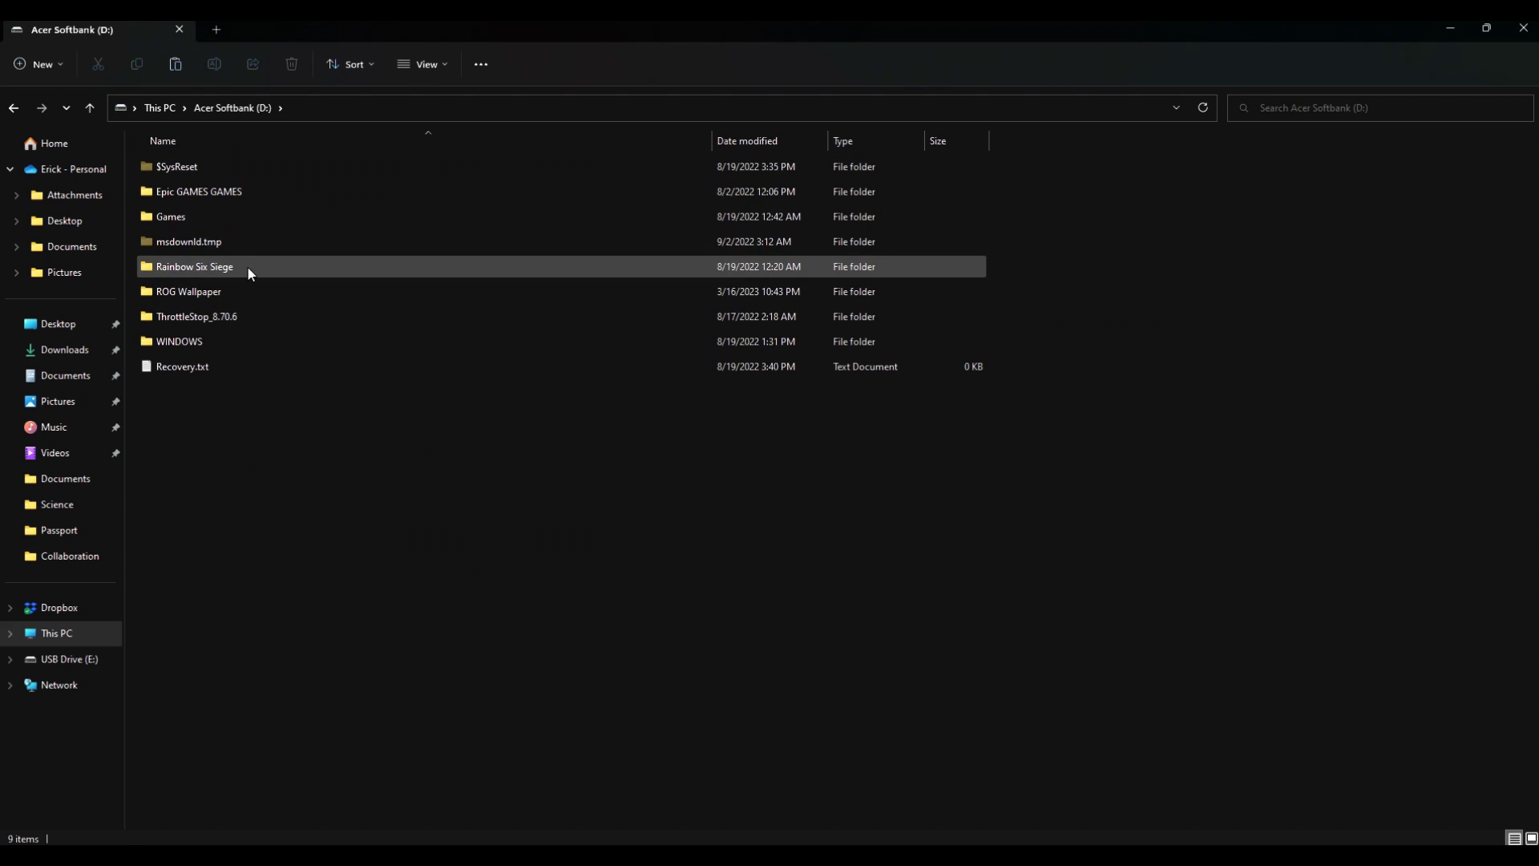
{"action": "double_click", "coordinate": [231, 293]}
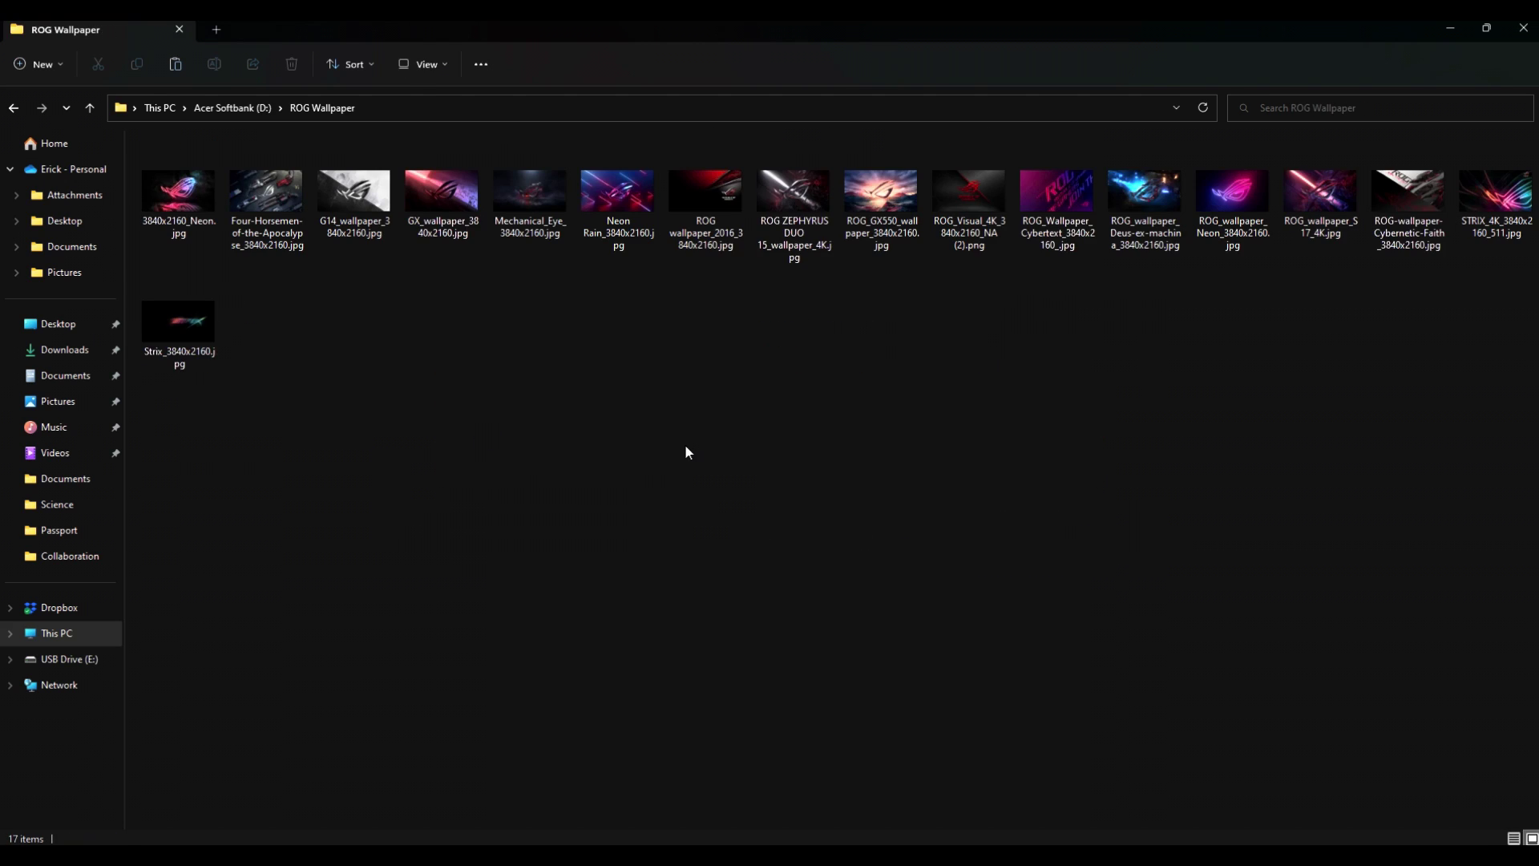
{"action": "left_click", "coordinate": [423, 64]}
{"action": "left_click", "coordinate": [453, 96]}
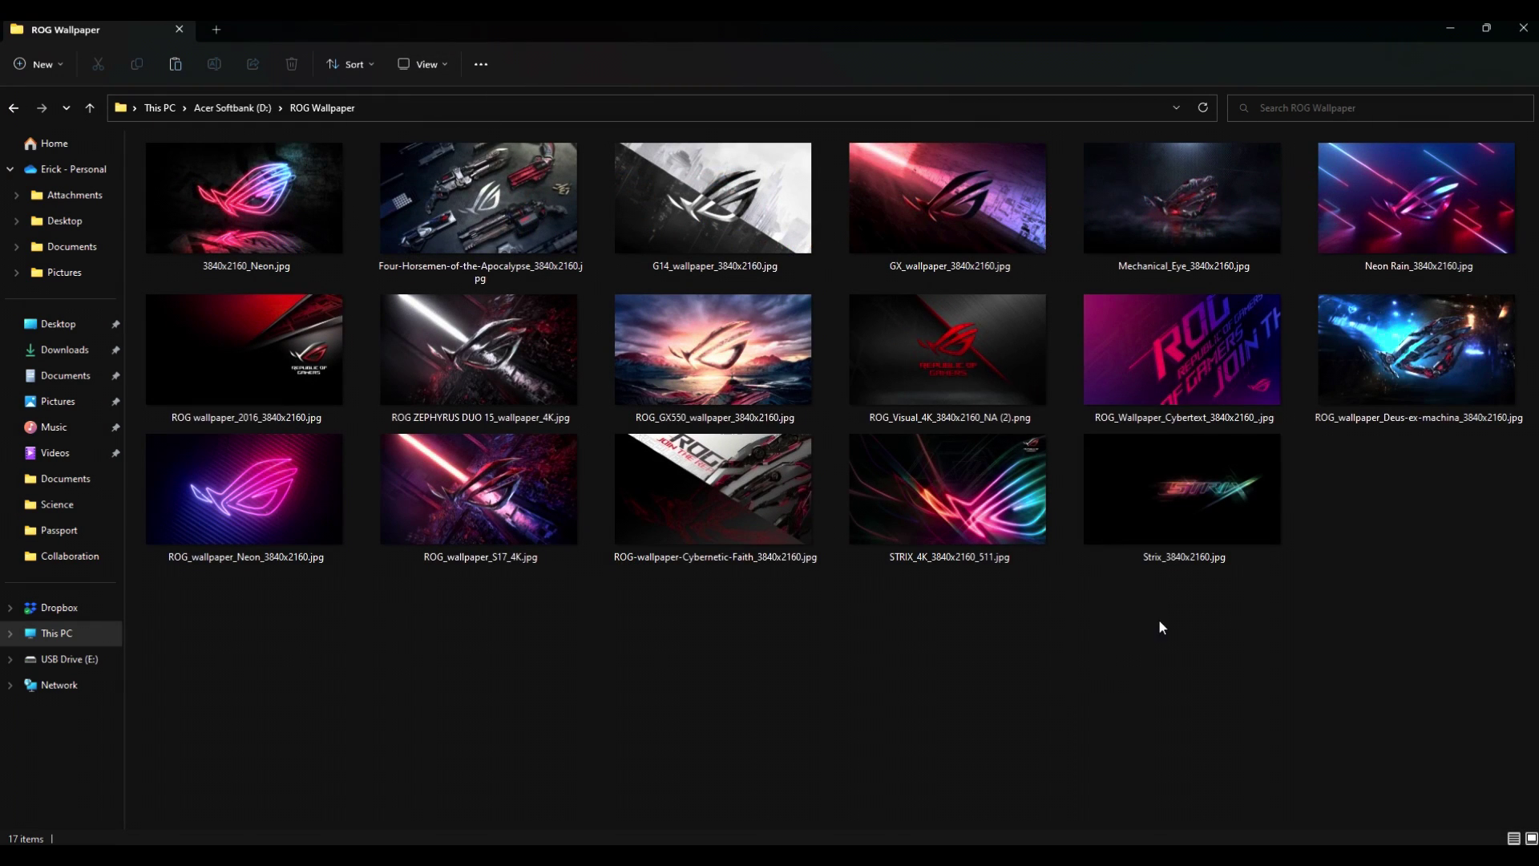
- Delete the last three wallpaper images, then undo that deletion with Ctrl+Z
{"action": "left_click_drag", "start_coordinate": [1348, 622], "coordinate": [706, 527]}
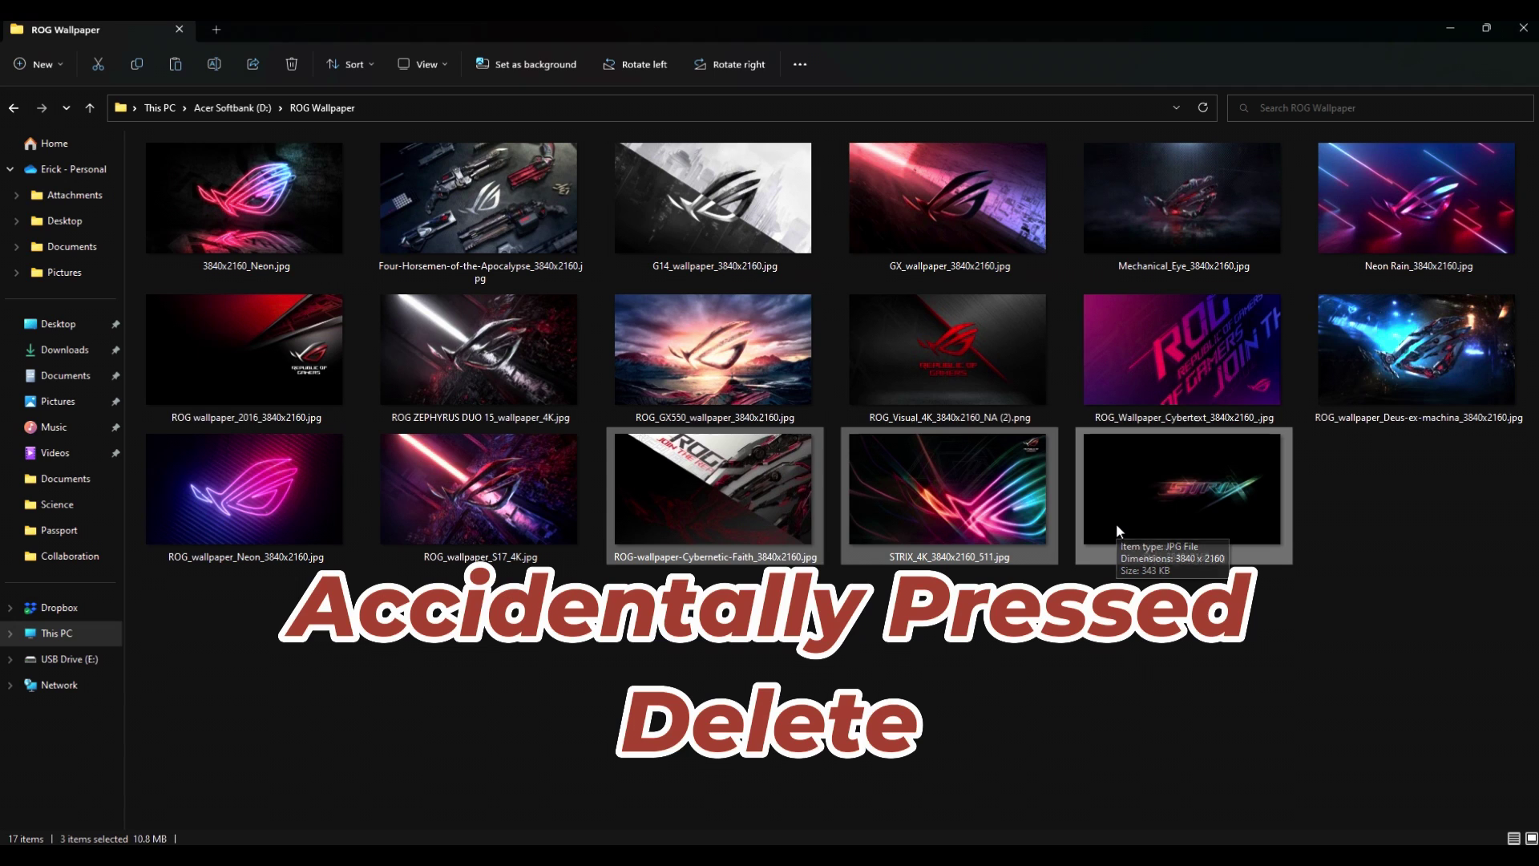
{"action": "key", "text": "Delete"}
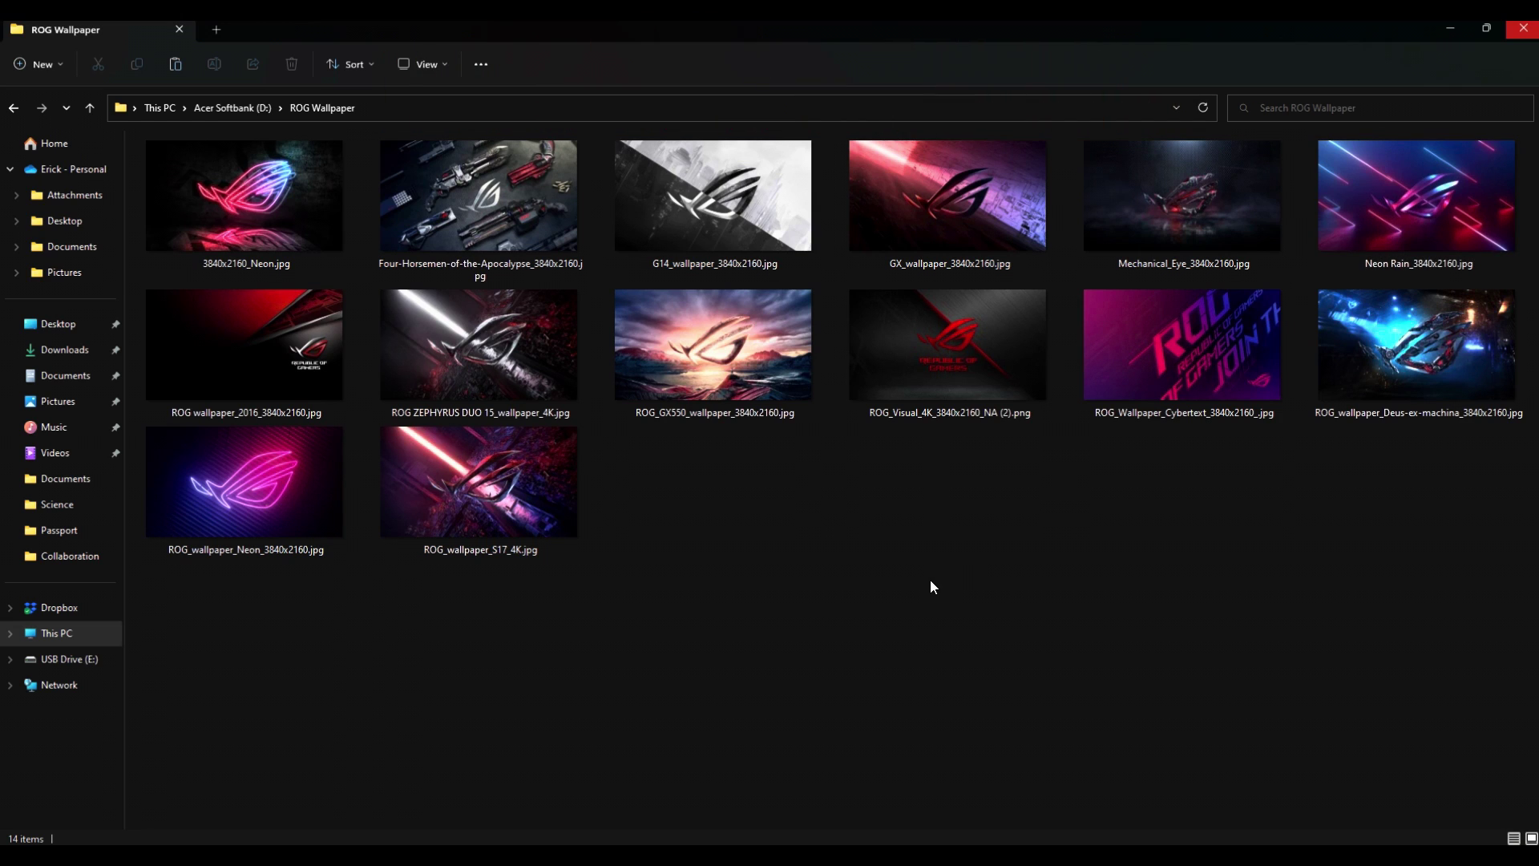
{"action": "key", "text": "ctrl+z"}
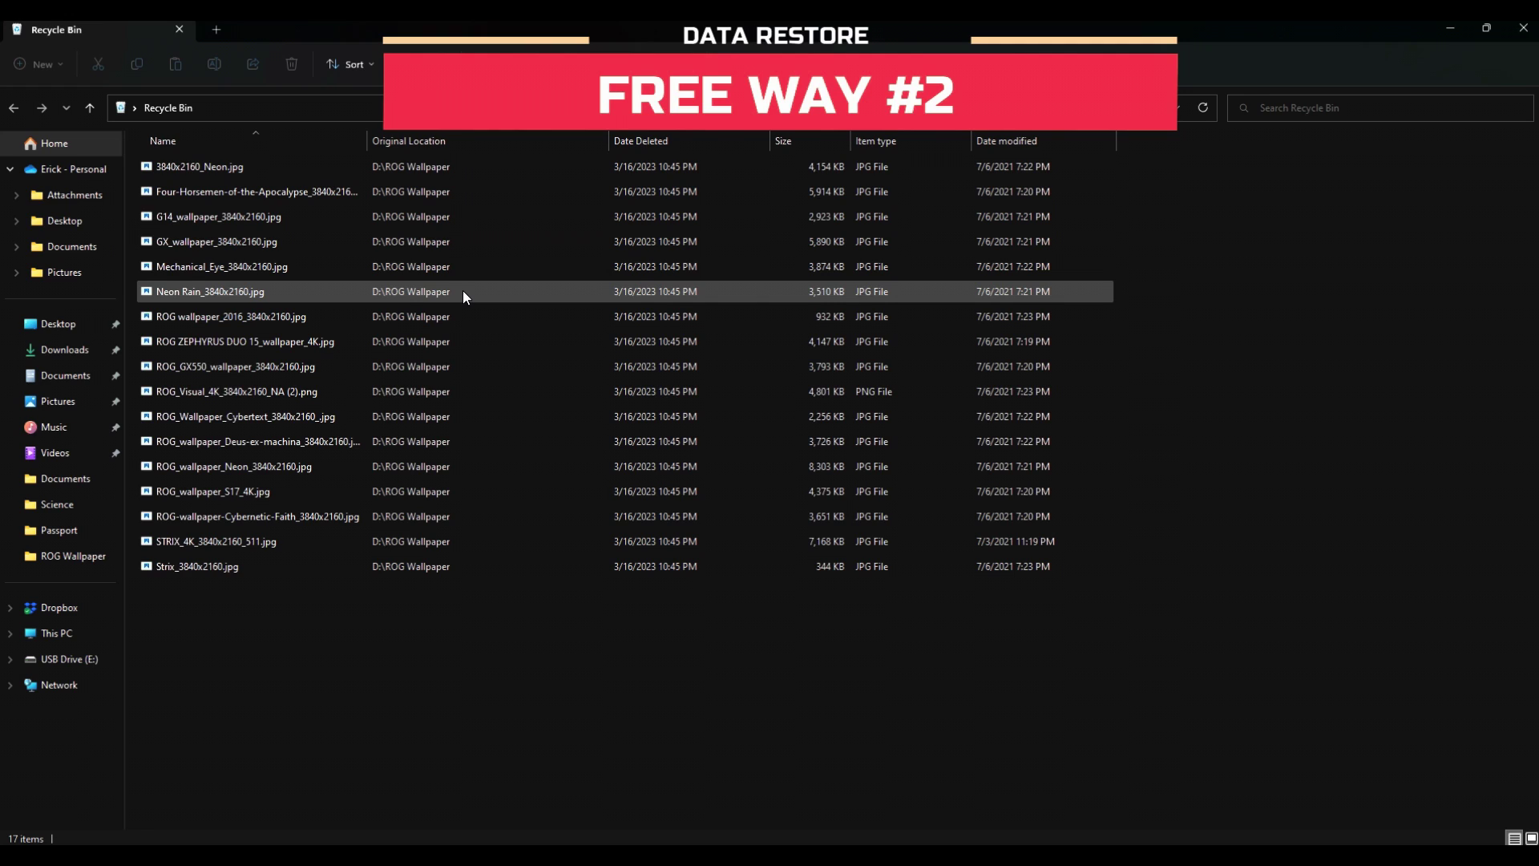
- Select all deleted wallpapers in the Recycle Bin and restore them to their original folder
{"action": "mouse_move", "coordinate": [554, 691]}
{"action": "left_mouse_down"}
{"action": "mouse_move", "coordinate": [268, 199]}
{"action": "mouse_move", "coordinate": [219, 165]}
{"action": "left_mouse_up"}
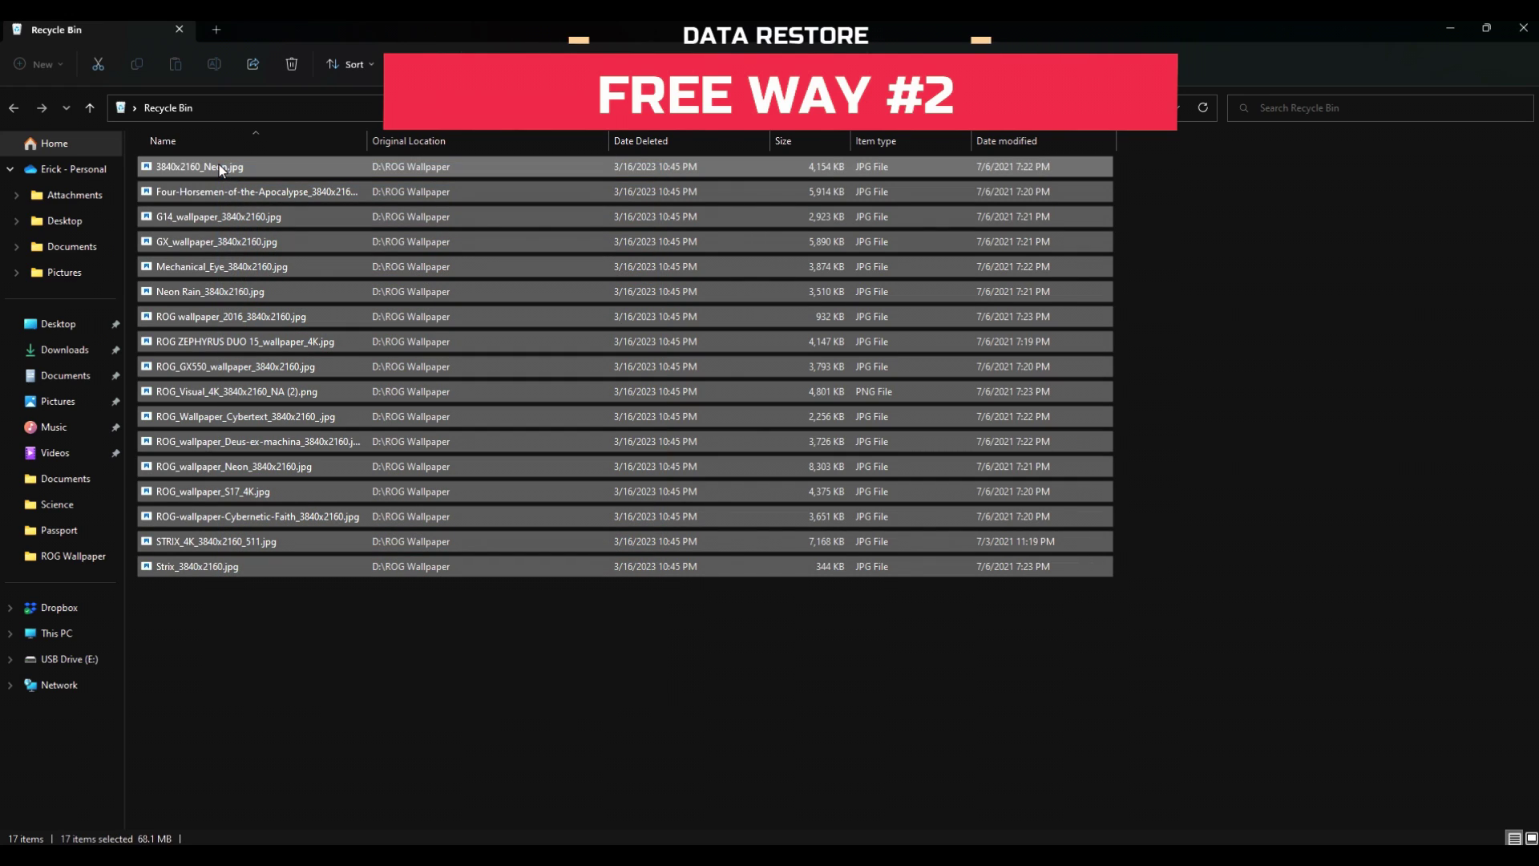
{"action": "right_click", "coordinate": [218, 165]}
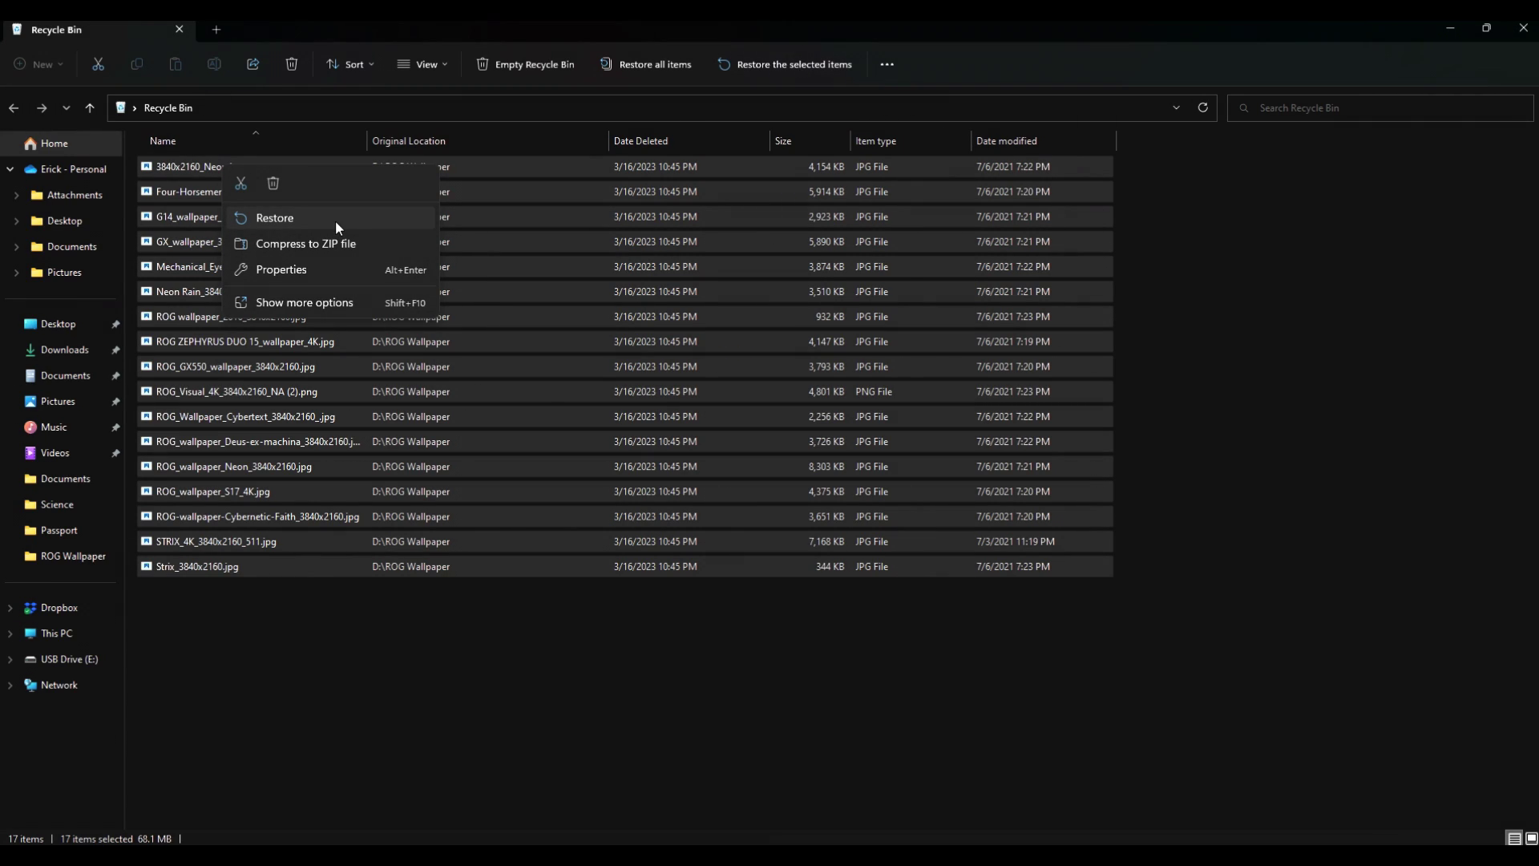
{"action": "left_click", "coordinate": [337, 228]}
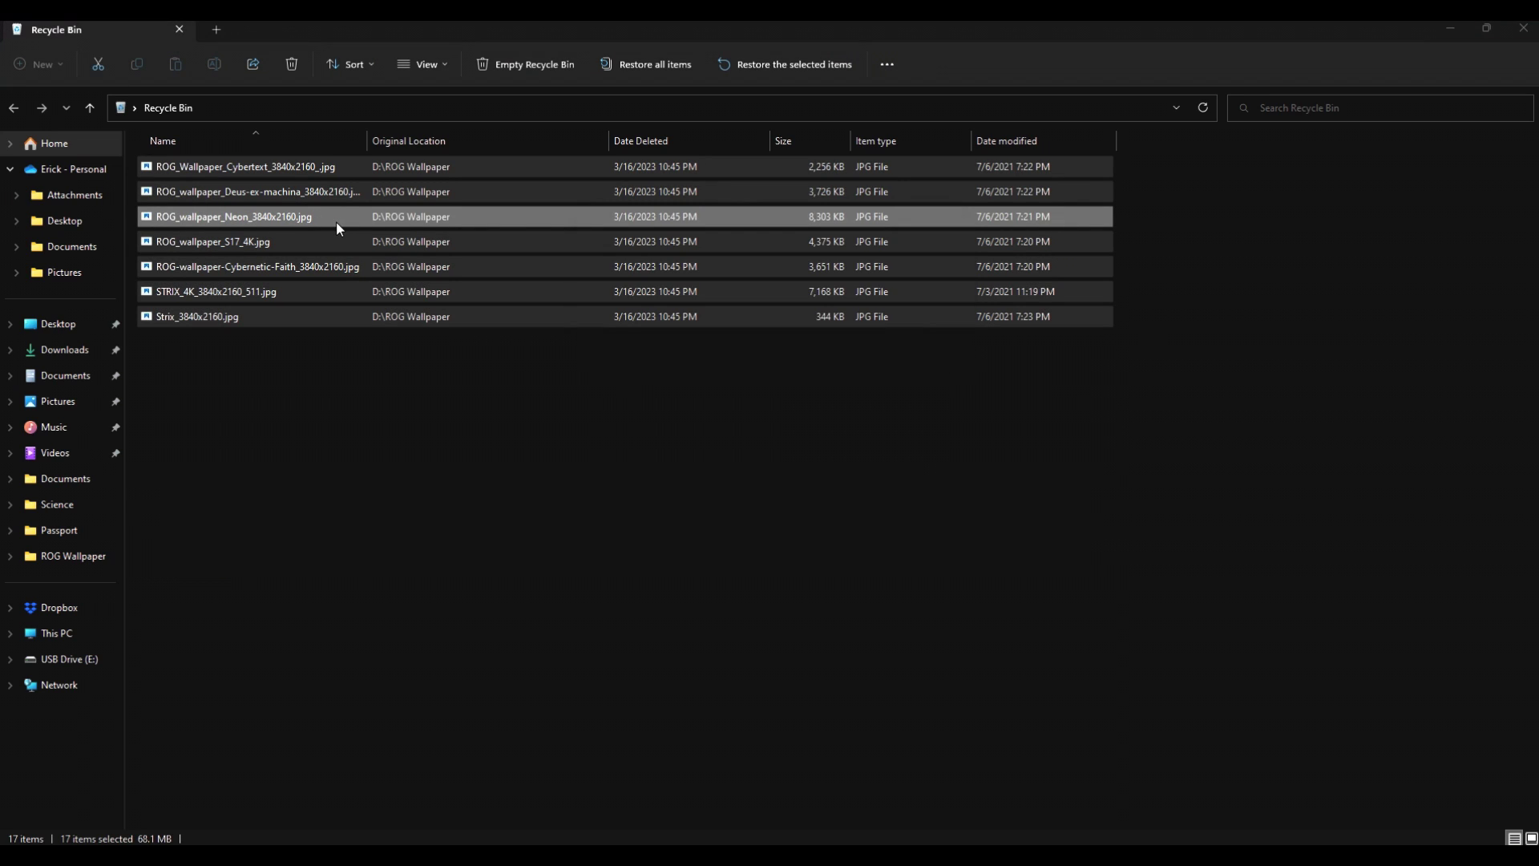
- Close the Recycle Bin and return to D:\ROG Wallpaper through This PC and Acer Softbank (D:)
{"action": "left_click", "coordinate": [1513, 31]}
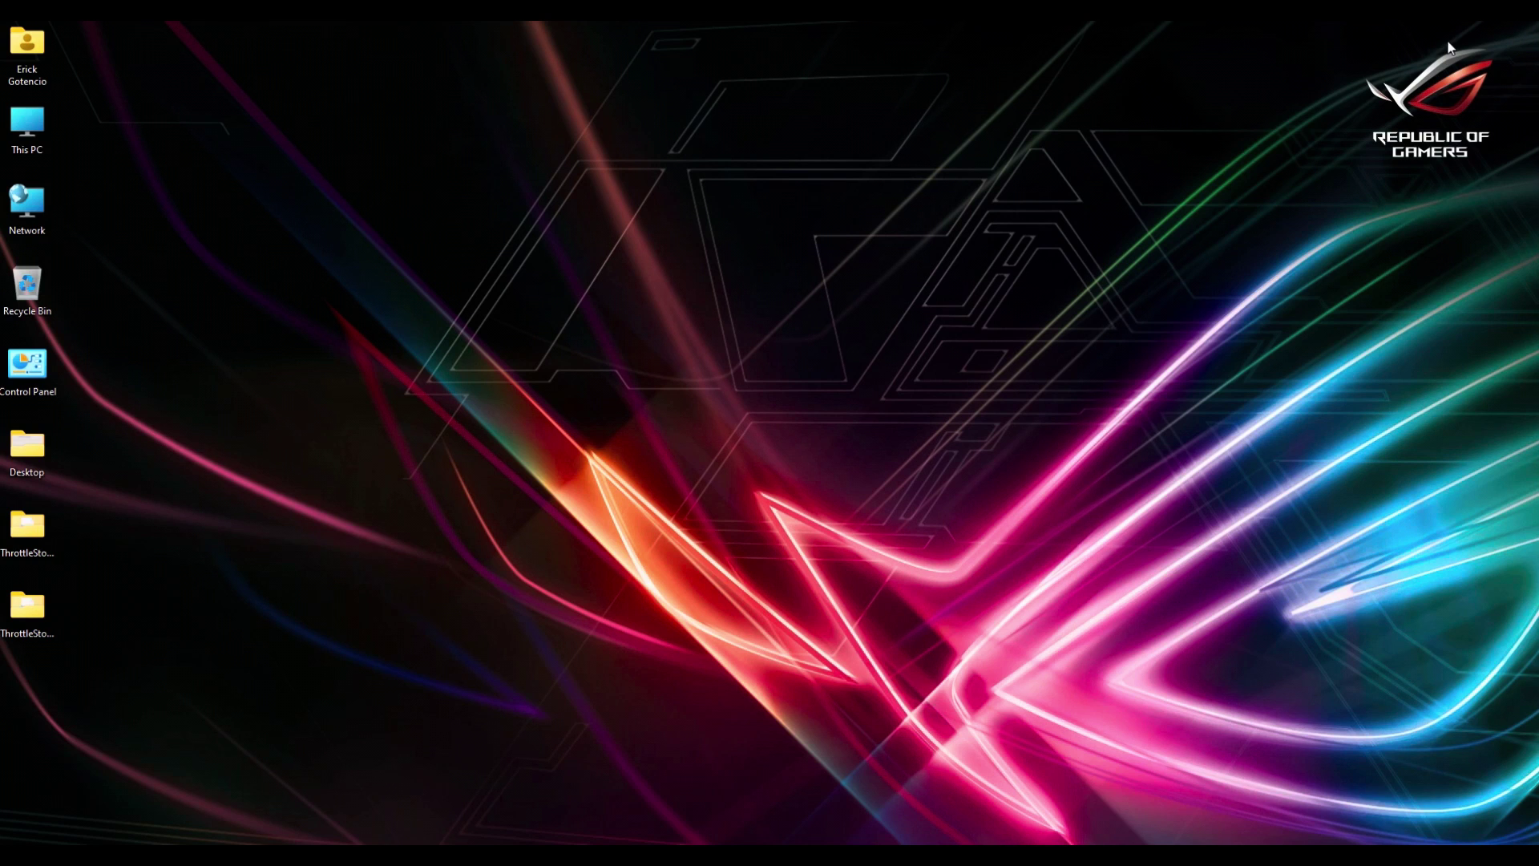
{"action": "double_click", "coordinate": [26, 126]}
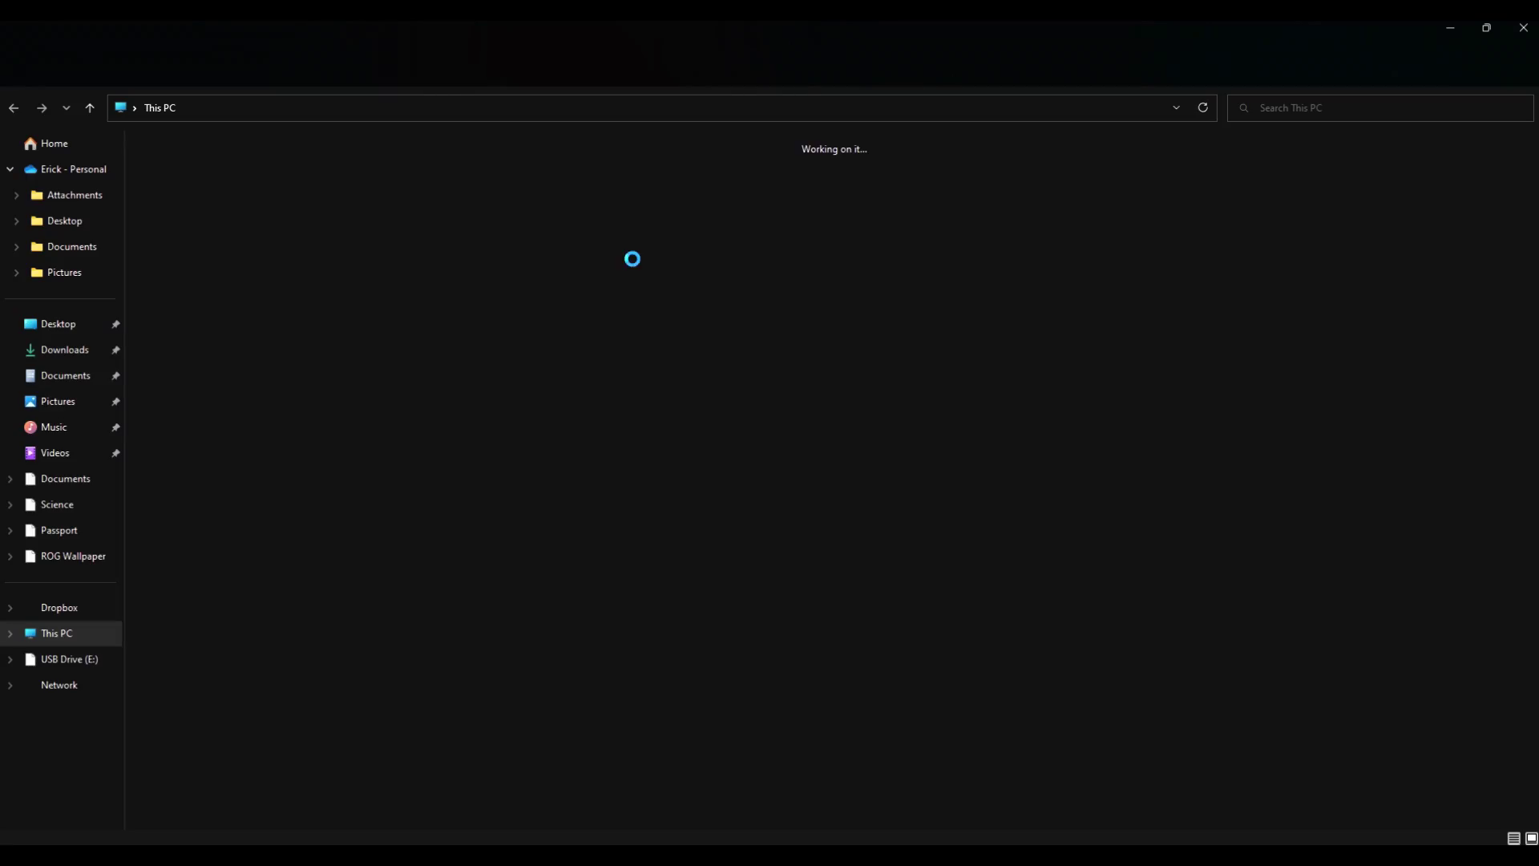
{"action": "double_click", "coordinate": [463, 176]}
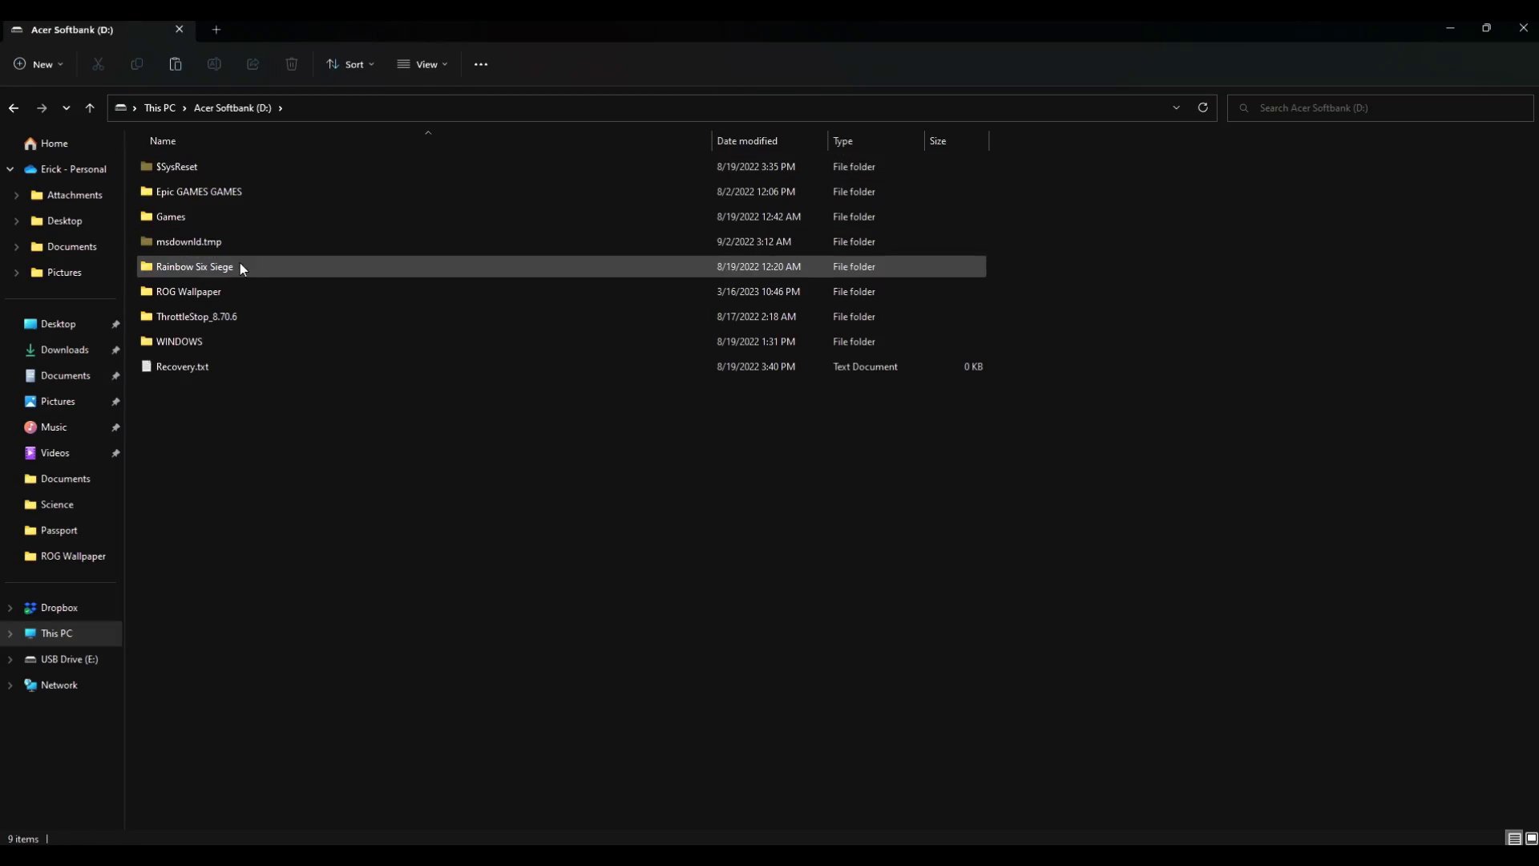
{"action": "double_click", "coordinate": [207, 291]}
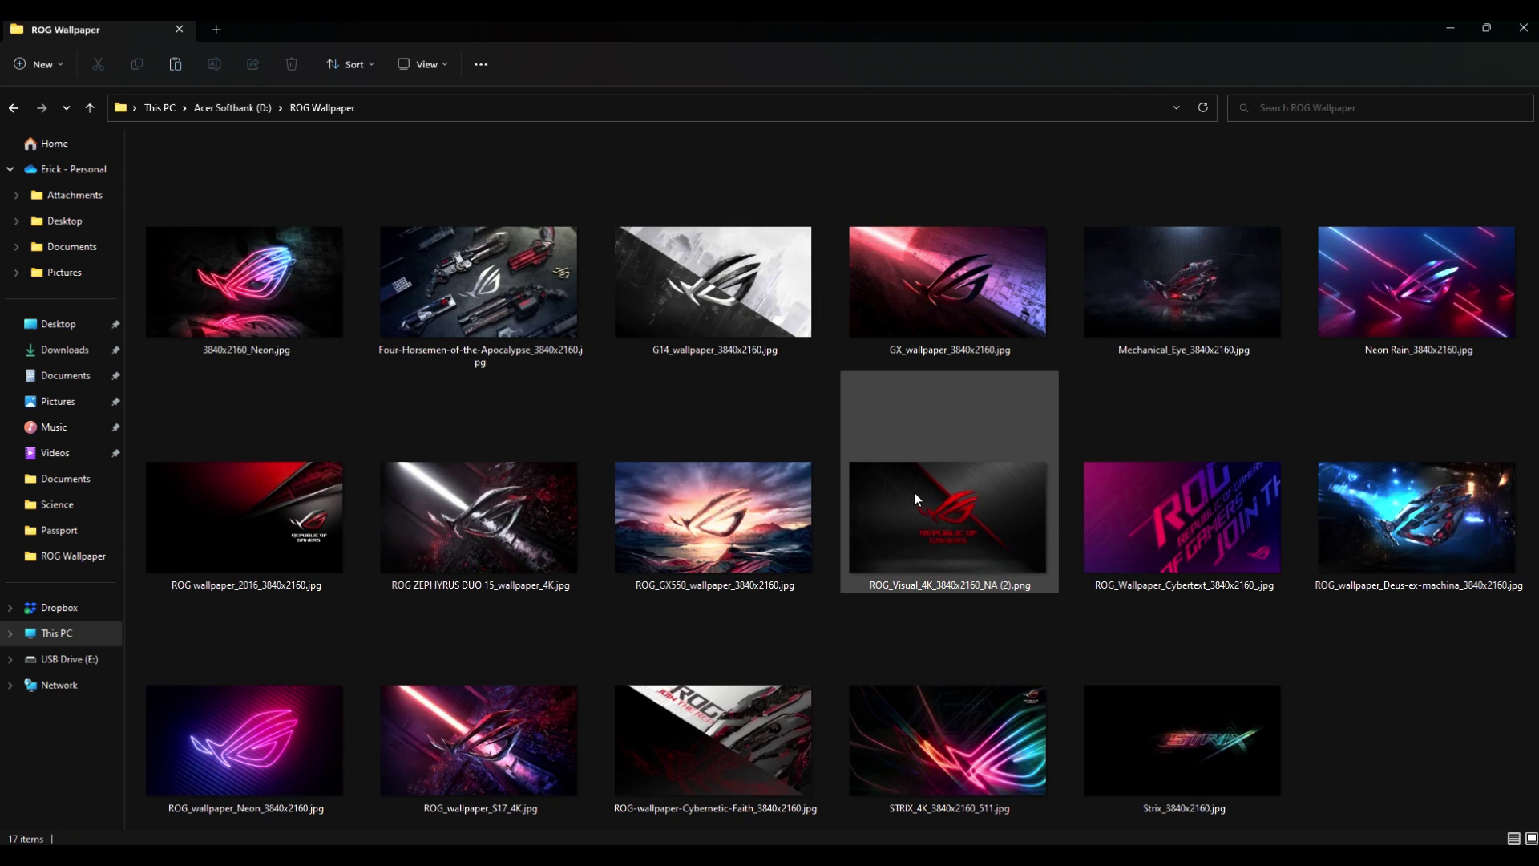
{"action": "mouse_move", "coordinate": [910, 497]}
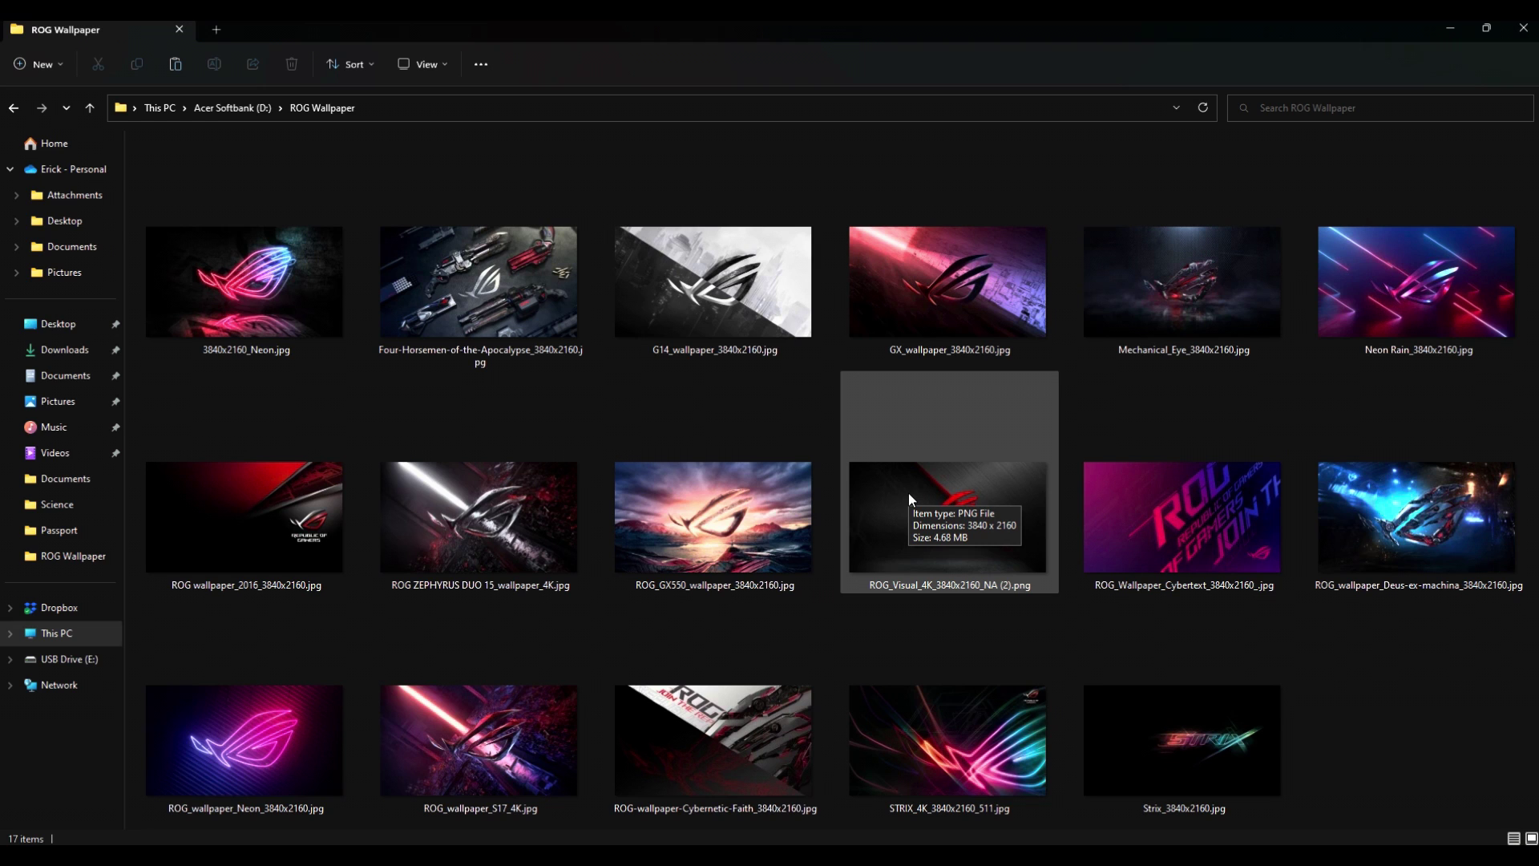
- Permanently delete Strix_3840x2160.jpg with Shift+Delete, confirming the prompt
{"action": "left_click", "coordinate": [1185, 659]}
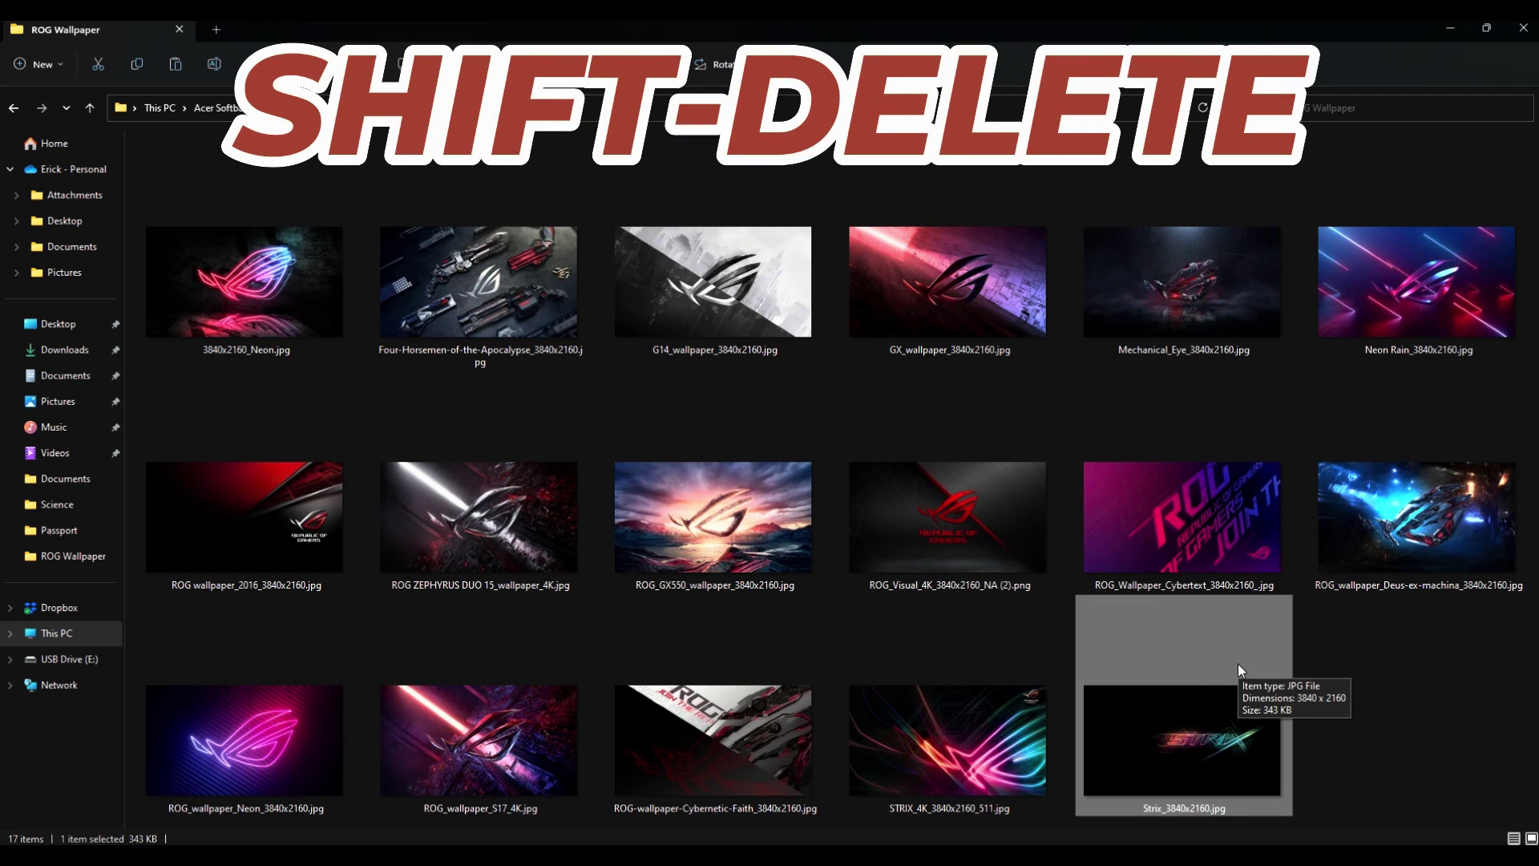
{"action": "key", "text": "shift+Delete"}
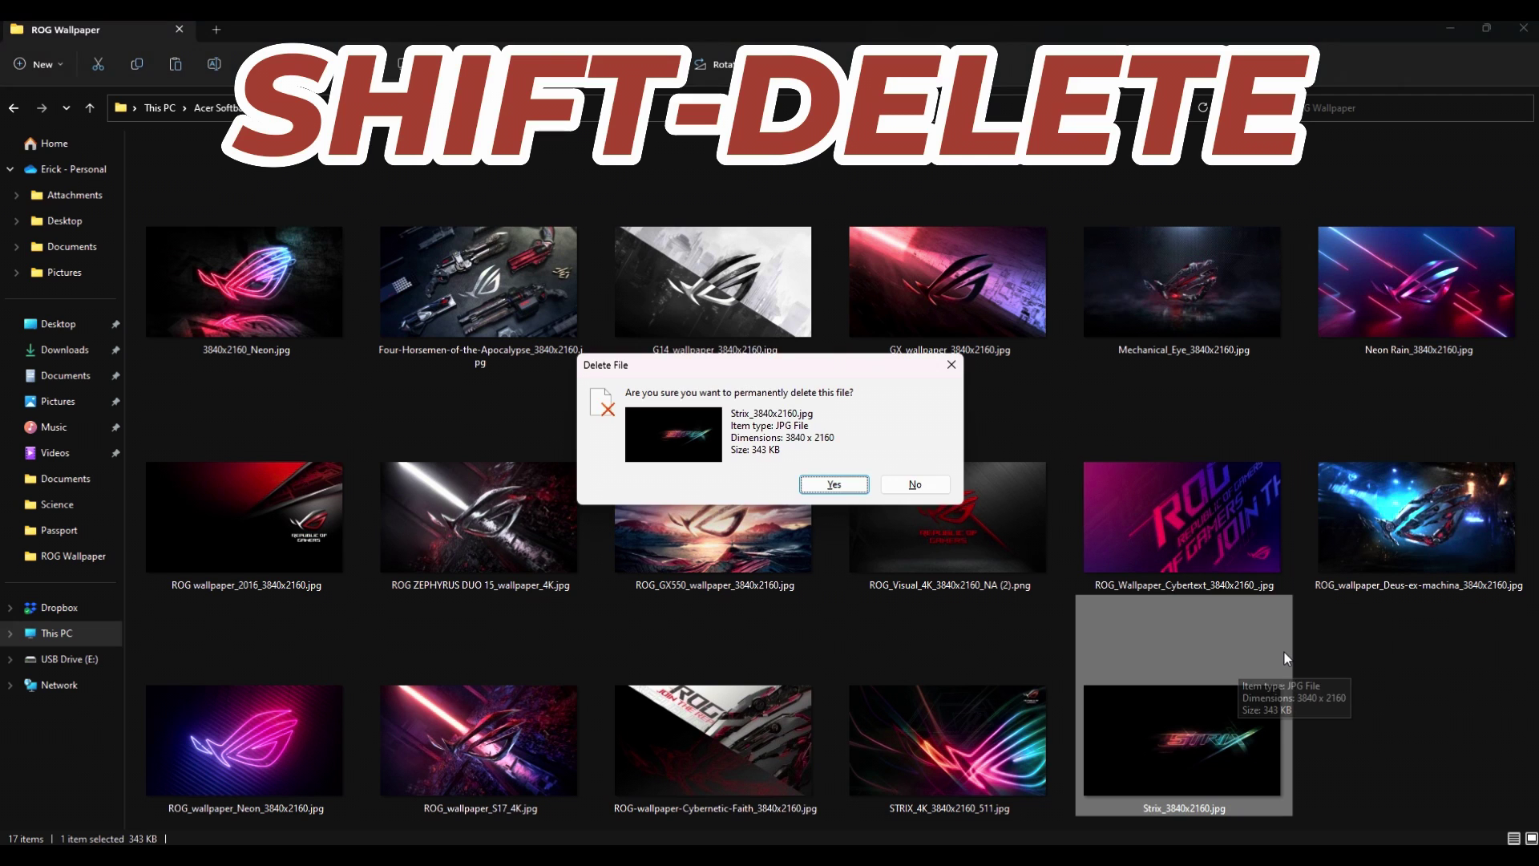
{"action": "key", "text": "Return"}
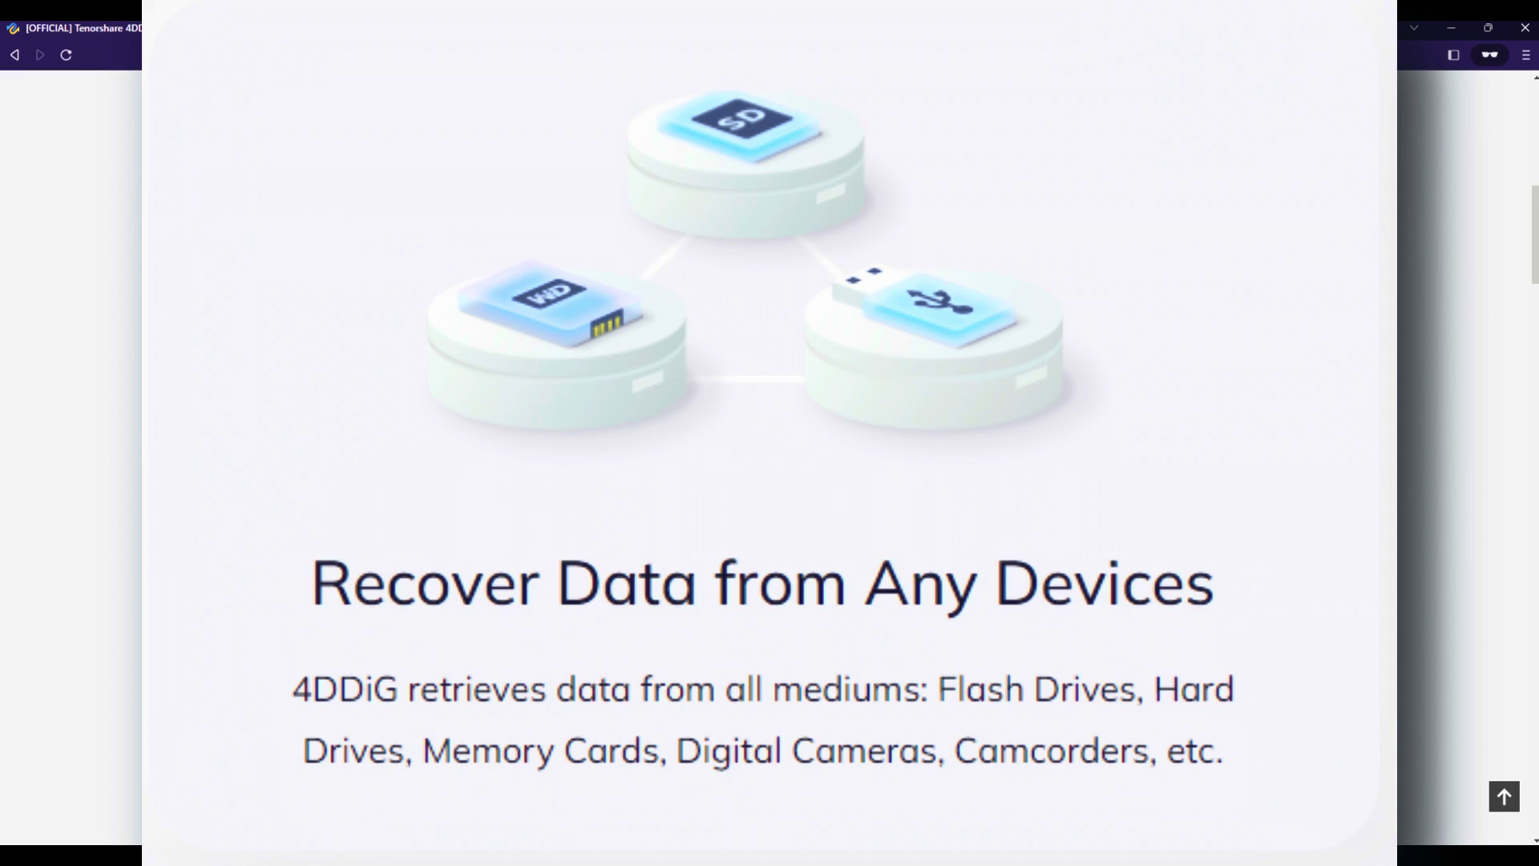
- Scroll down through the Tenorshare 4DDiG product page
{"action": "scroll", "coordinate": [770, 432], "scroll_direction": "down", "scroll_amount": 3}
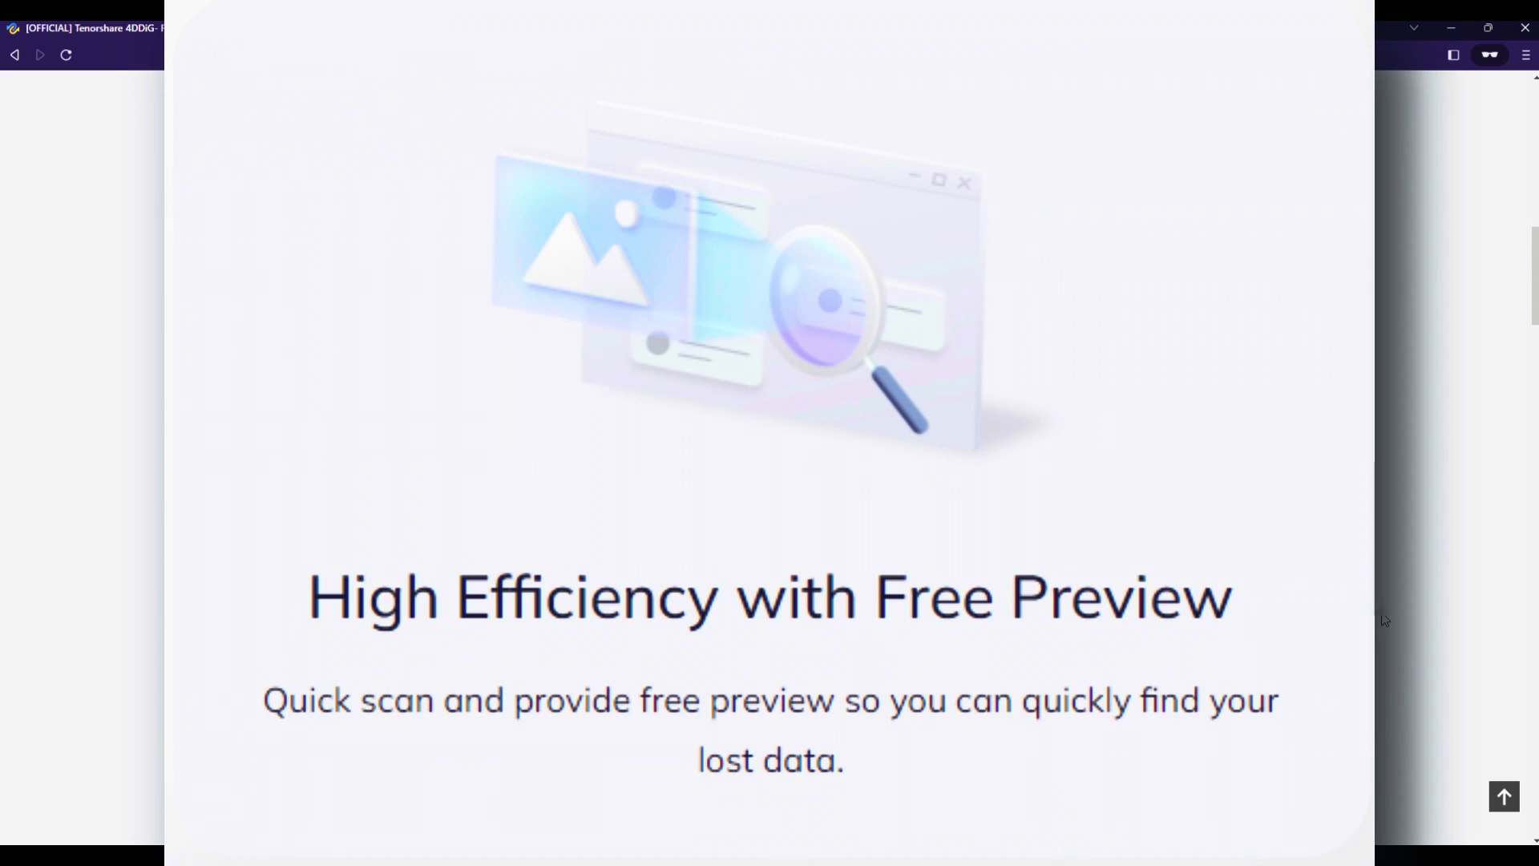
{"action": "scroll", "coordinate": [1384, 620], "scroll_direction": "down", "scroll_amount": 5}
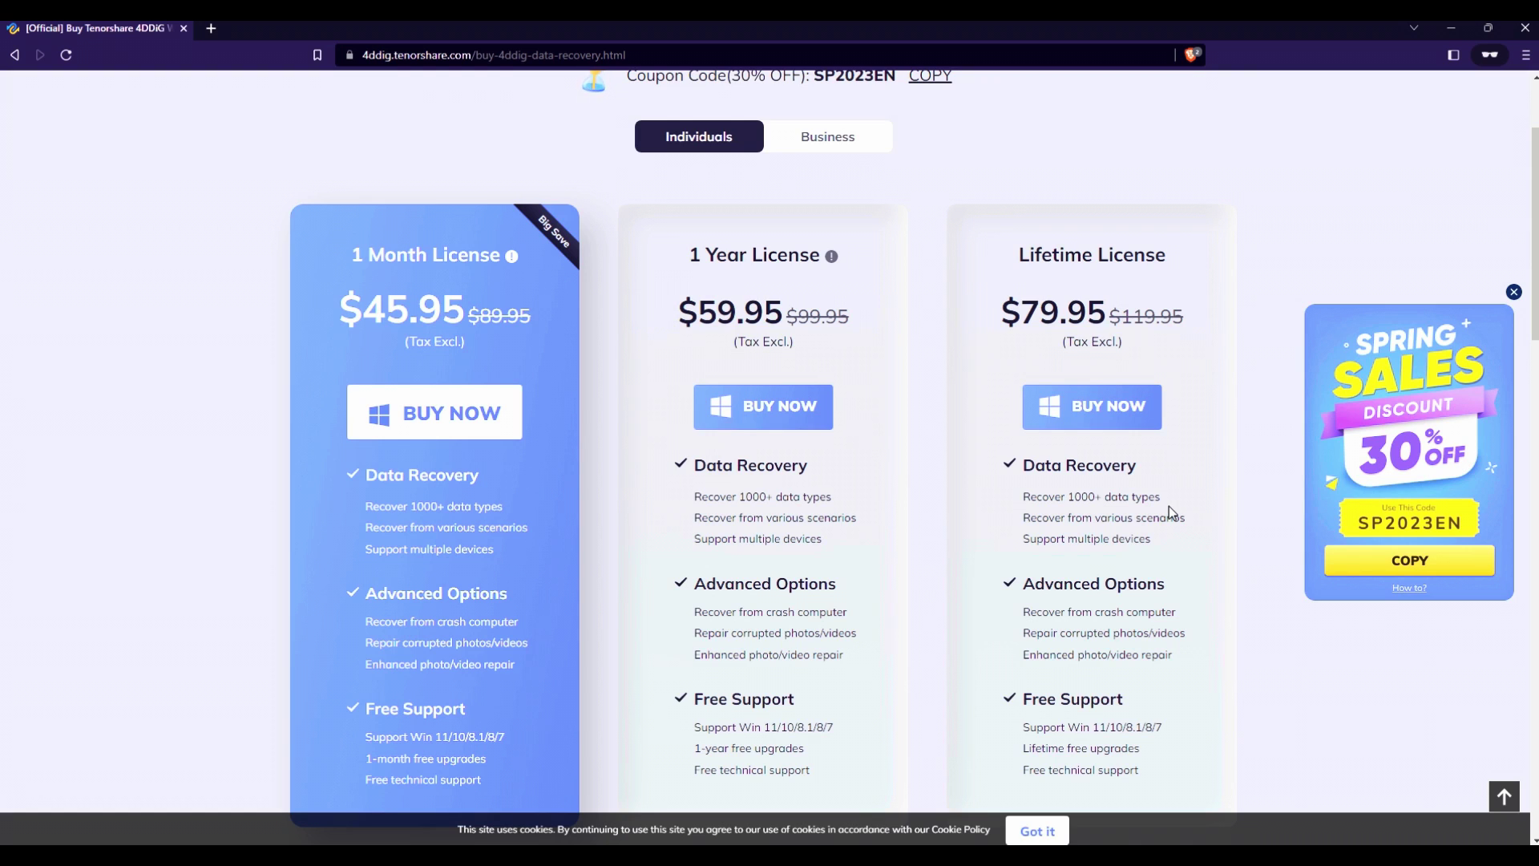
- Scroll down the 4DDiG Windows Data Recovery page
{"action": "scroll", "coordinate": [1169, 507], "scroll_direction": "down", "scroll_amount": 1}
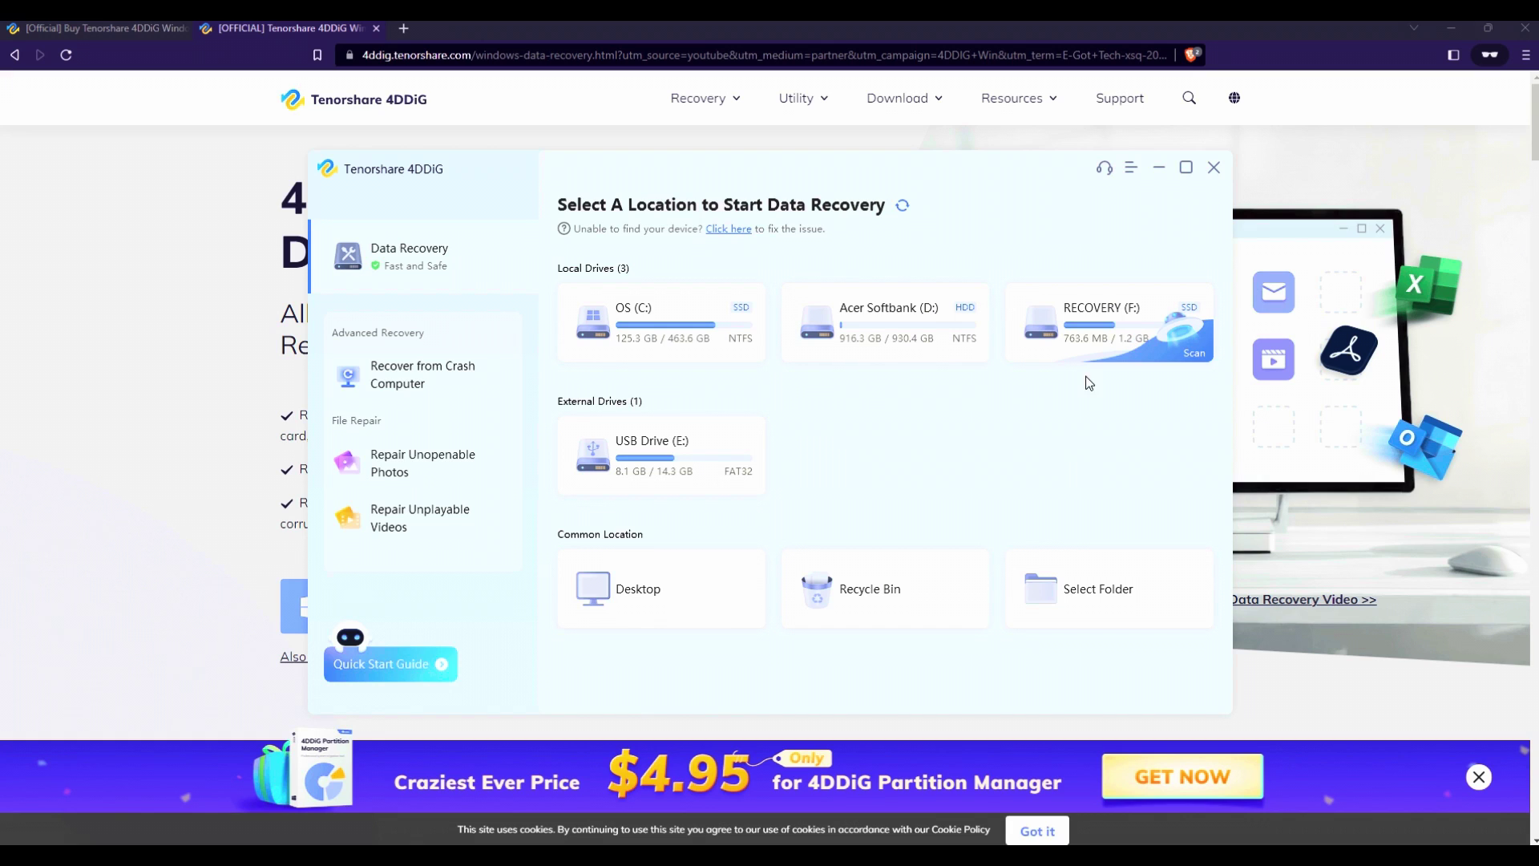
- Maximize the 4DDiG window to show its full location-selection screen
{"action": "left_click", "coordinate": [1187, 168]}
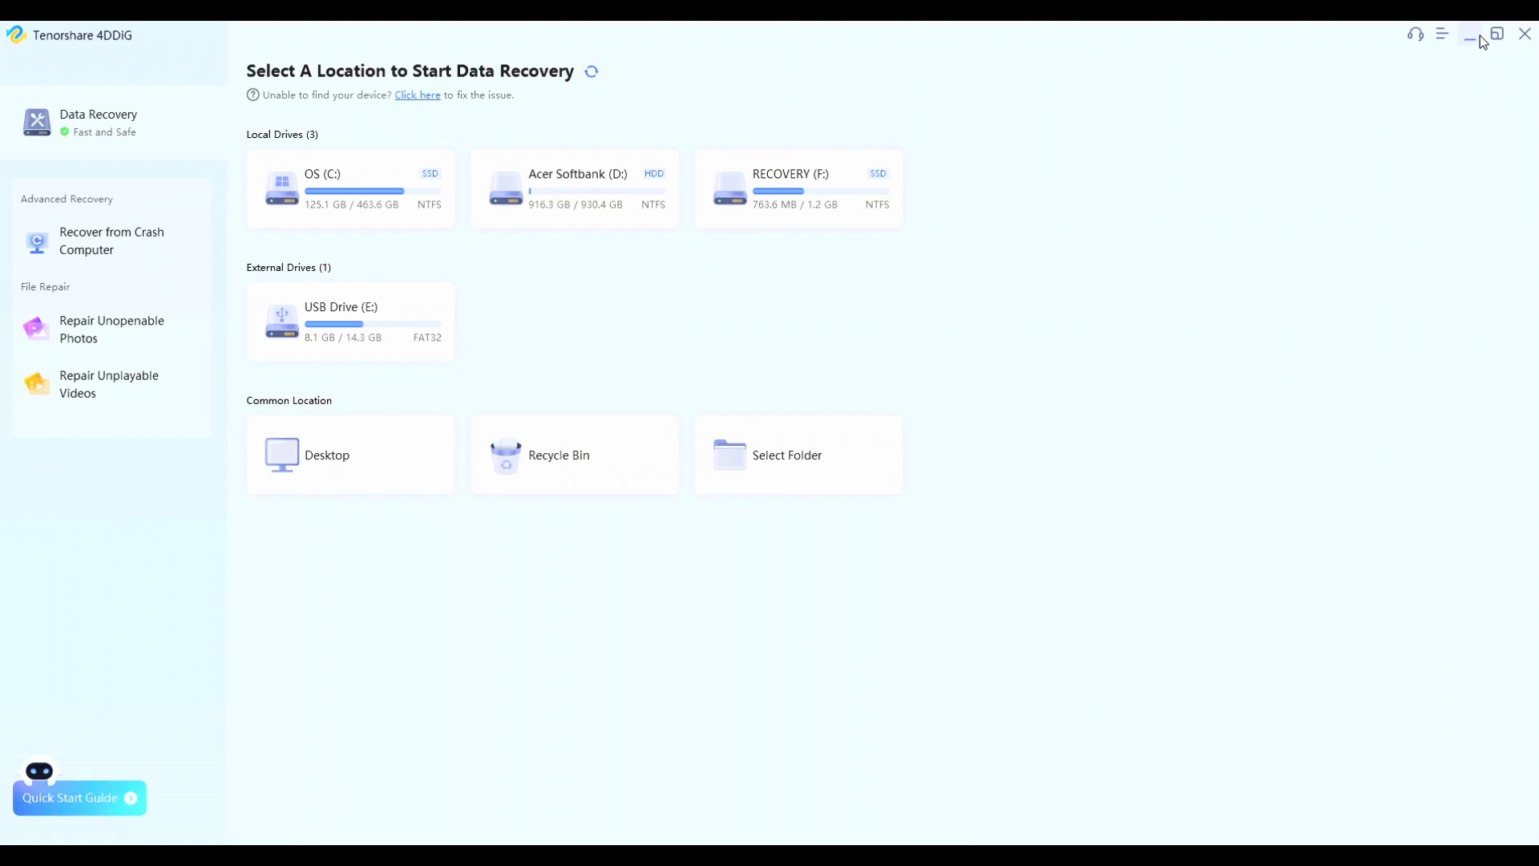
- Minimize 4DDiG and the browser, reopen D:\ROG Wallpaper, and select all 16 wallpapers
{"action": "left_click", "coordinate": [1472, 34]}
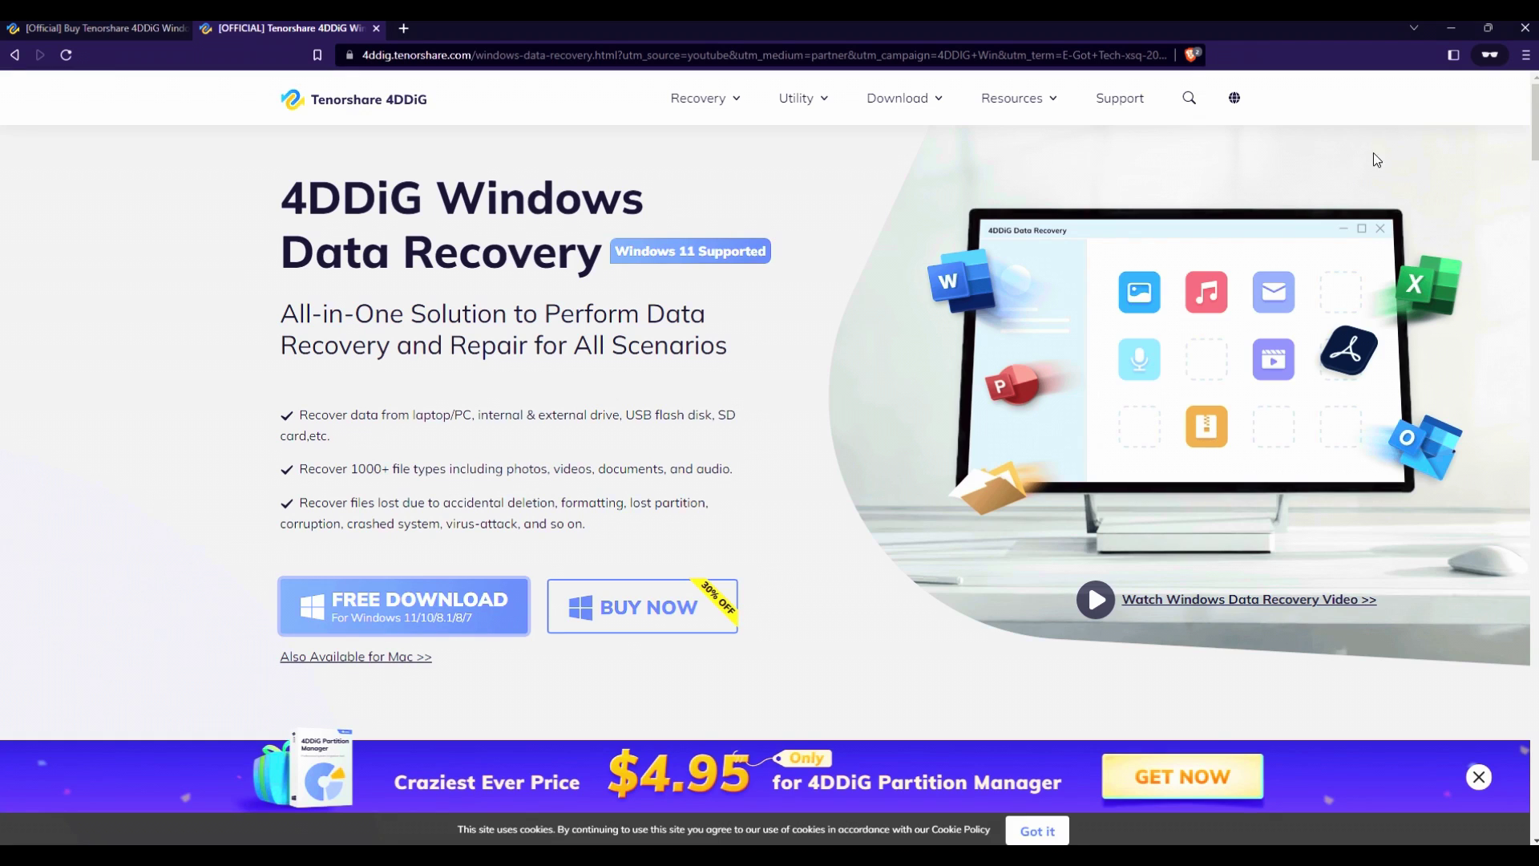
{"action": "left_click", "coordinate": [1453, 31]}
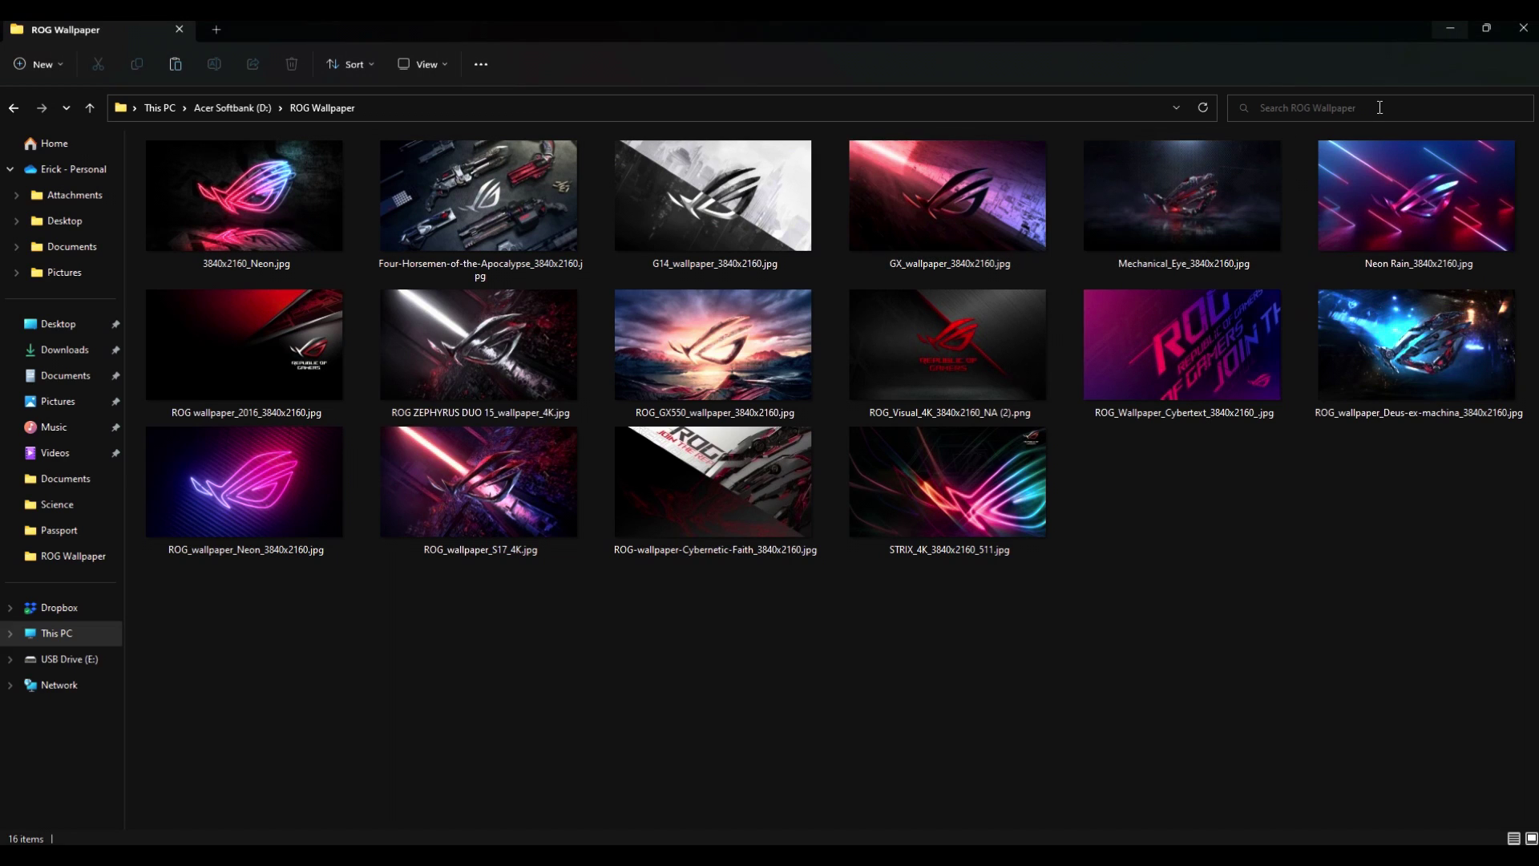
{"action": "left_click", "coordinate": [230, 109]}
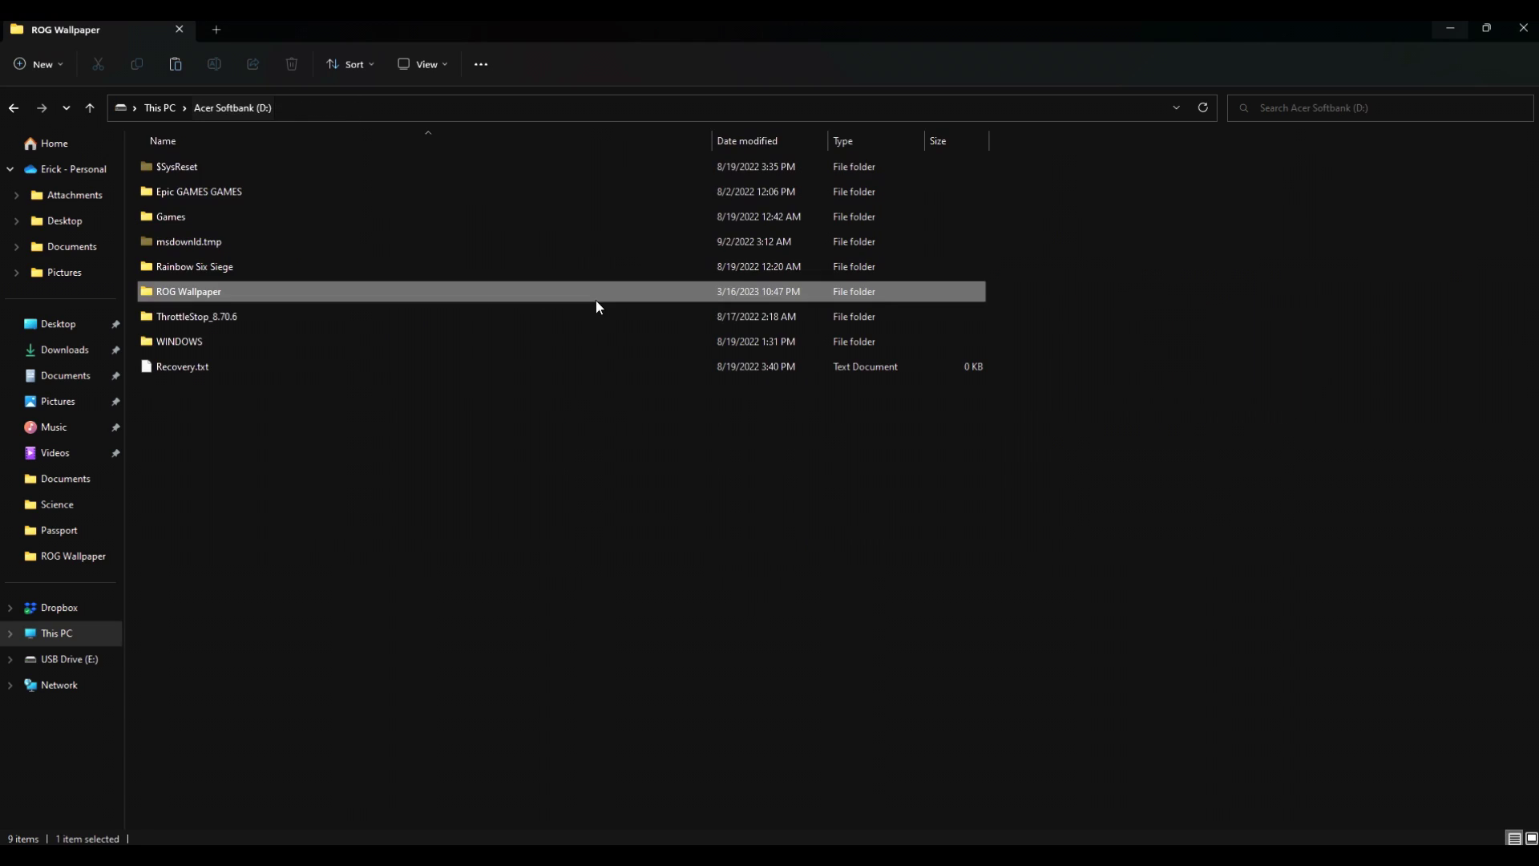
{"action": "double_click", "coordinate": [177, 293]}
{"action": "left_click", "coordinate": [1244, 669]}
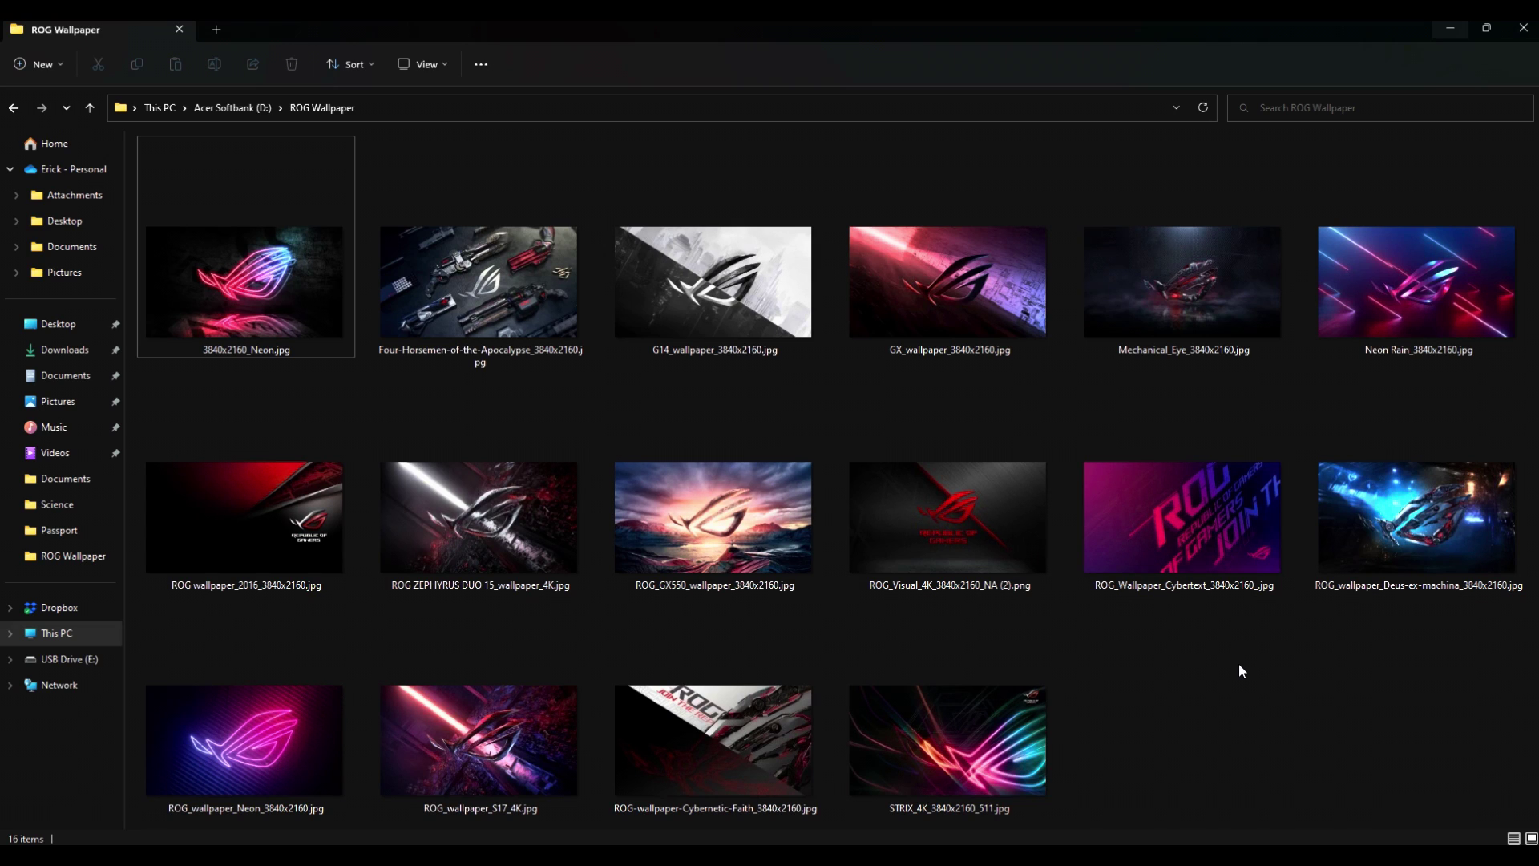
{"action": "key", "text": "ctrl+a"}
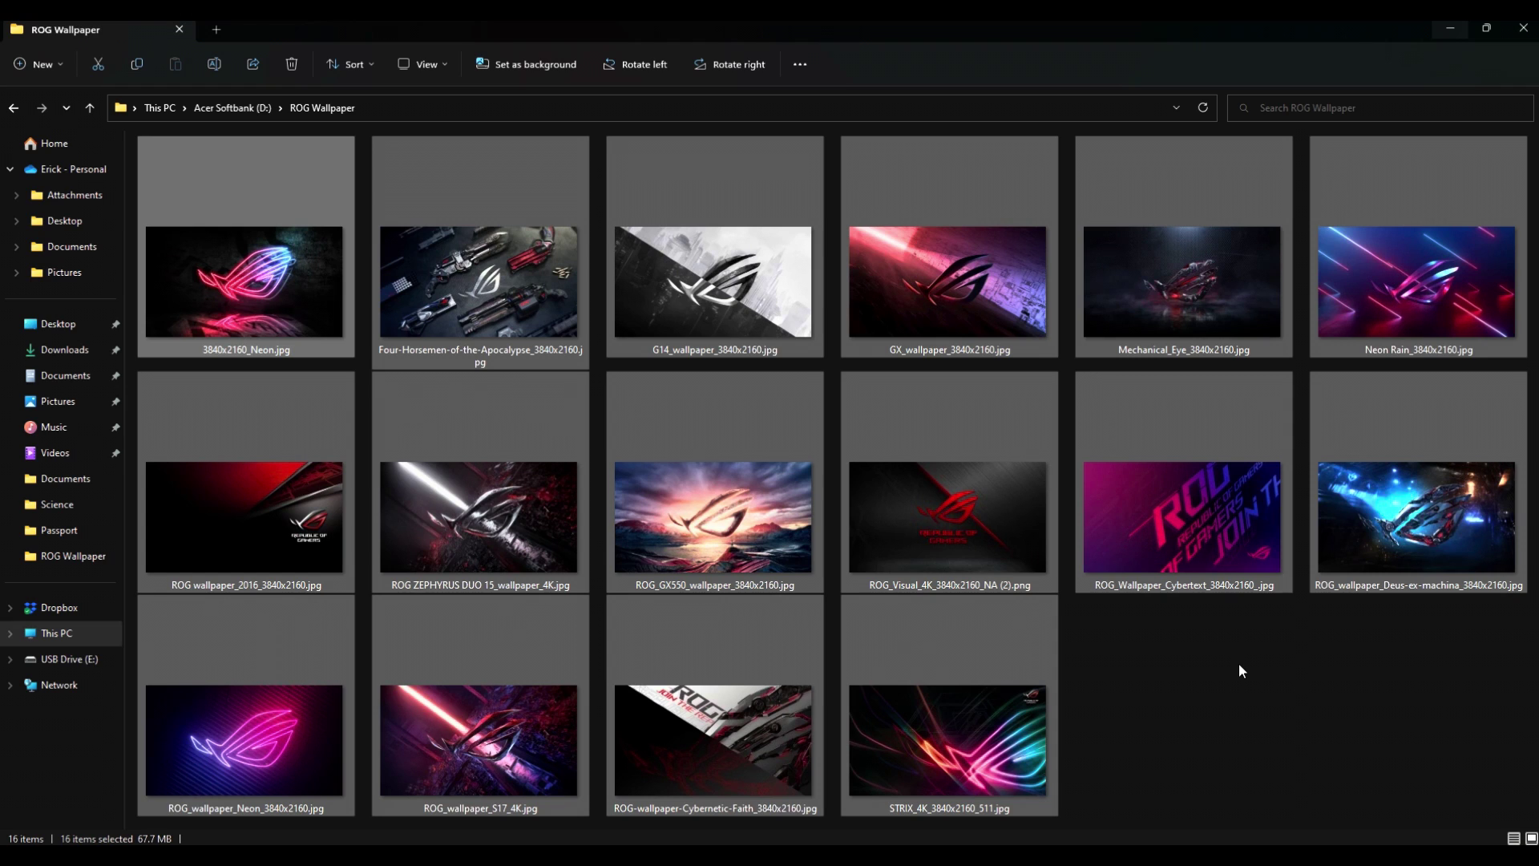
- Delete all 16 selected wallpapers, confirming the Delete Multiple Items prompt
{"action": "key", "text": "Delete"}
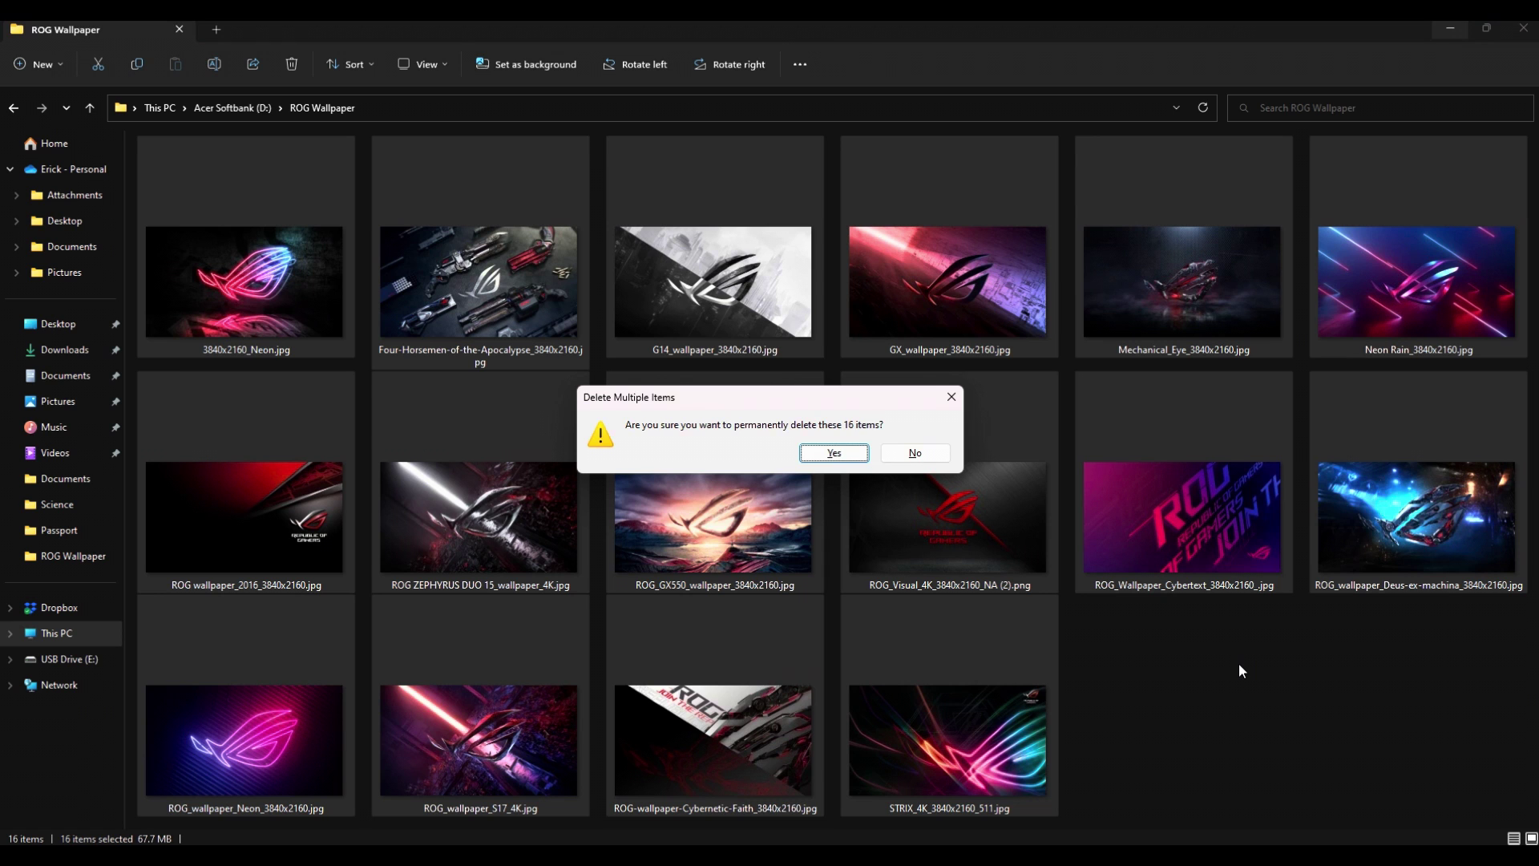
{"action": "key", "text": "Return"}
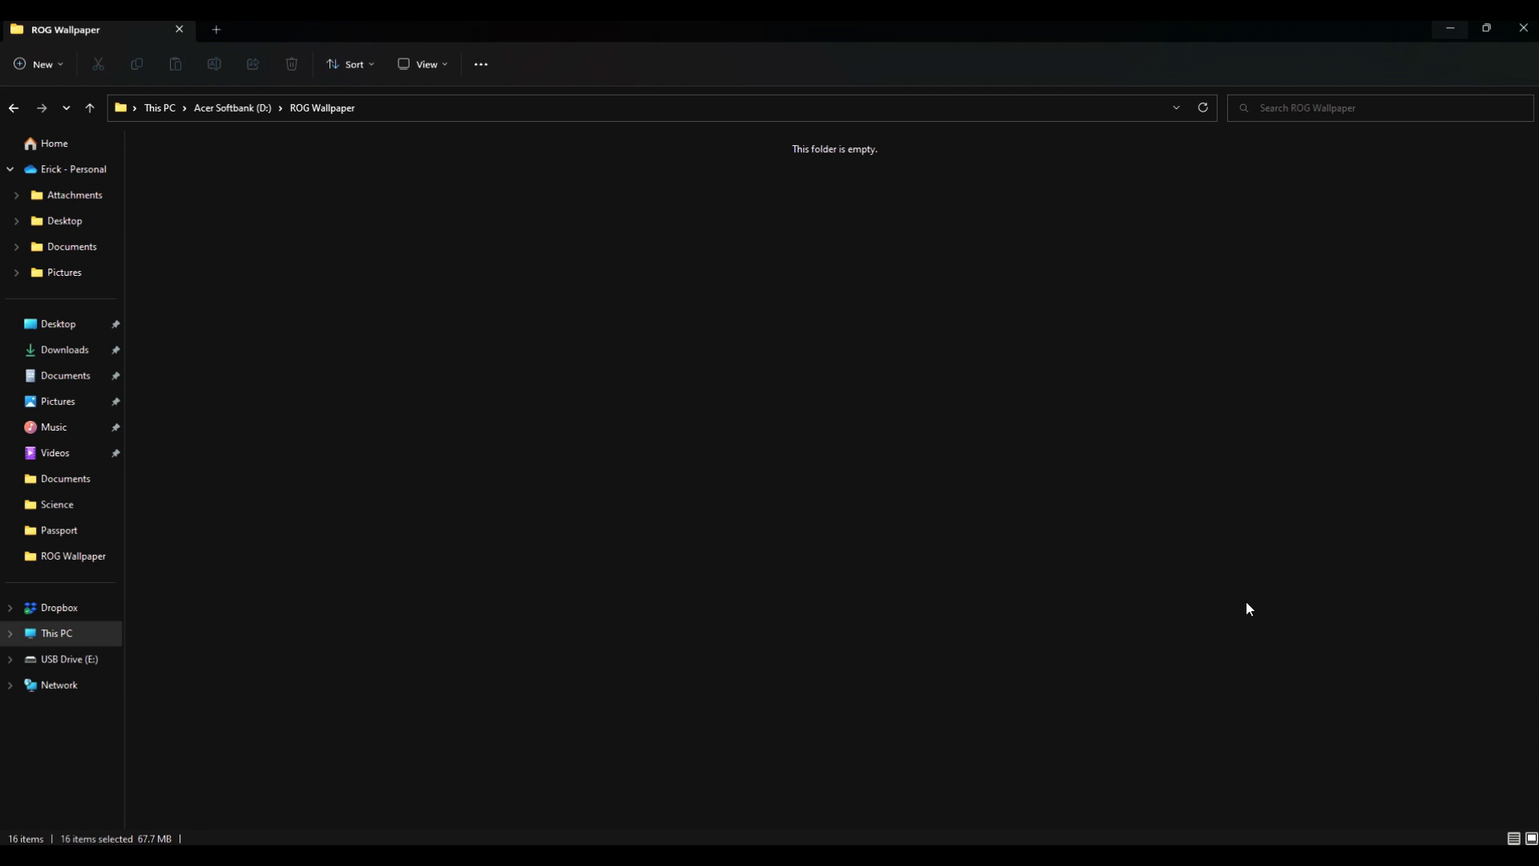
- Minimize Explorer, check the desktop Recycle Bin is empty, and close it with Alt+F4
{"action": "left_click", "coordinate": [1447, 29]}
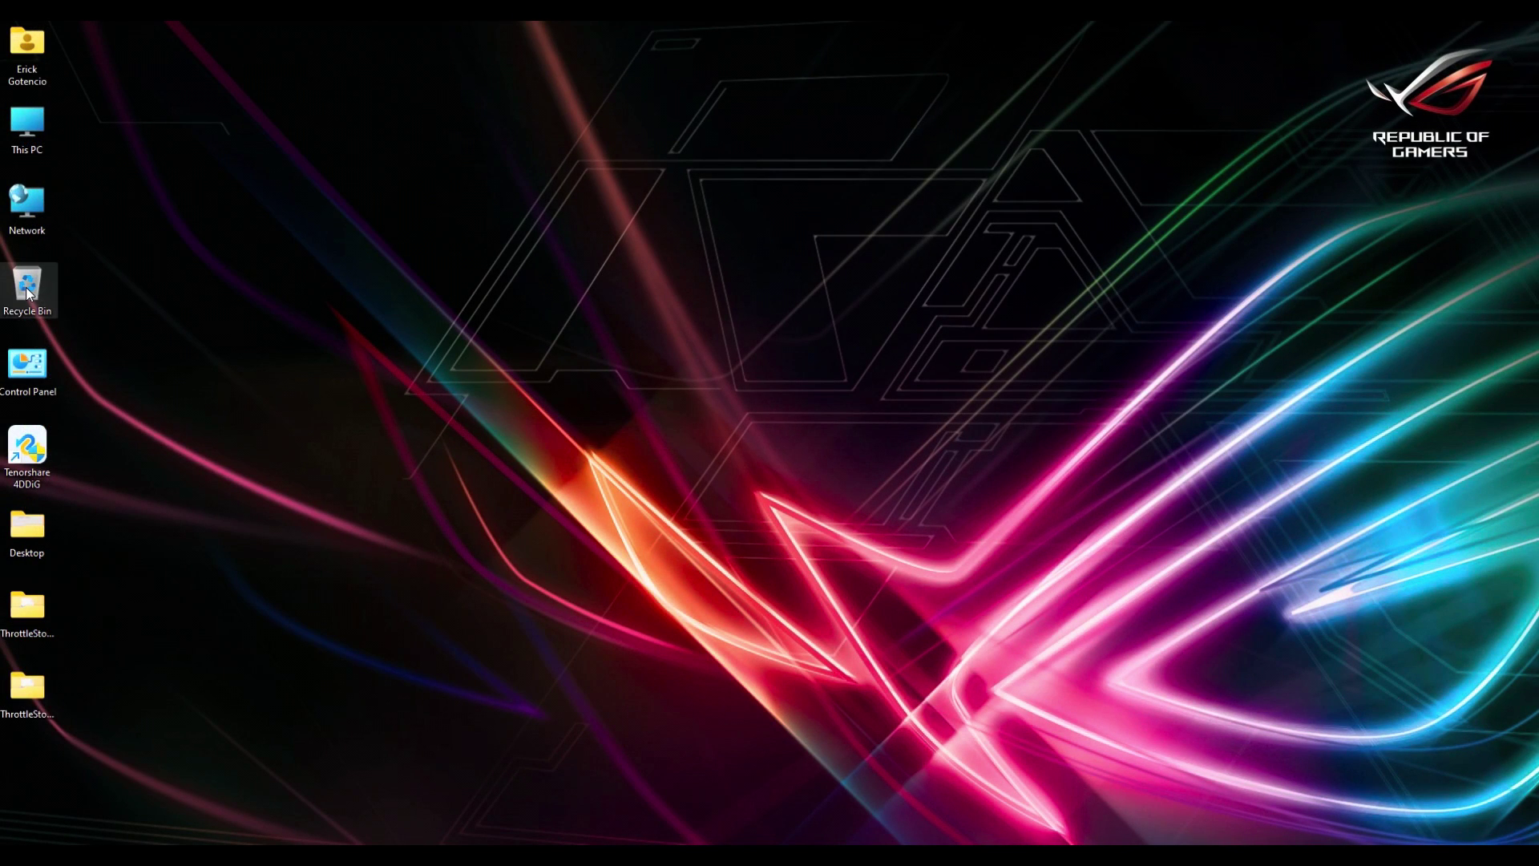
{"action": "double_click", "coordinate": [27, 287]}
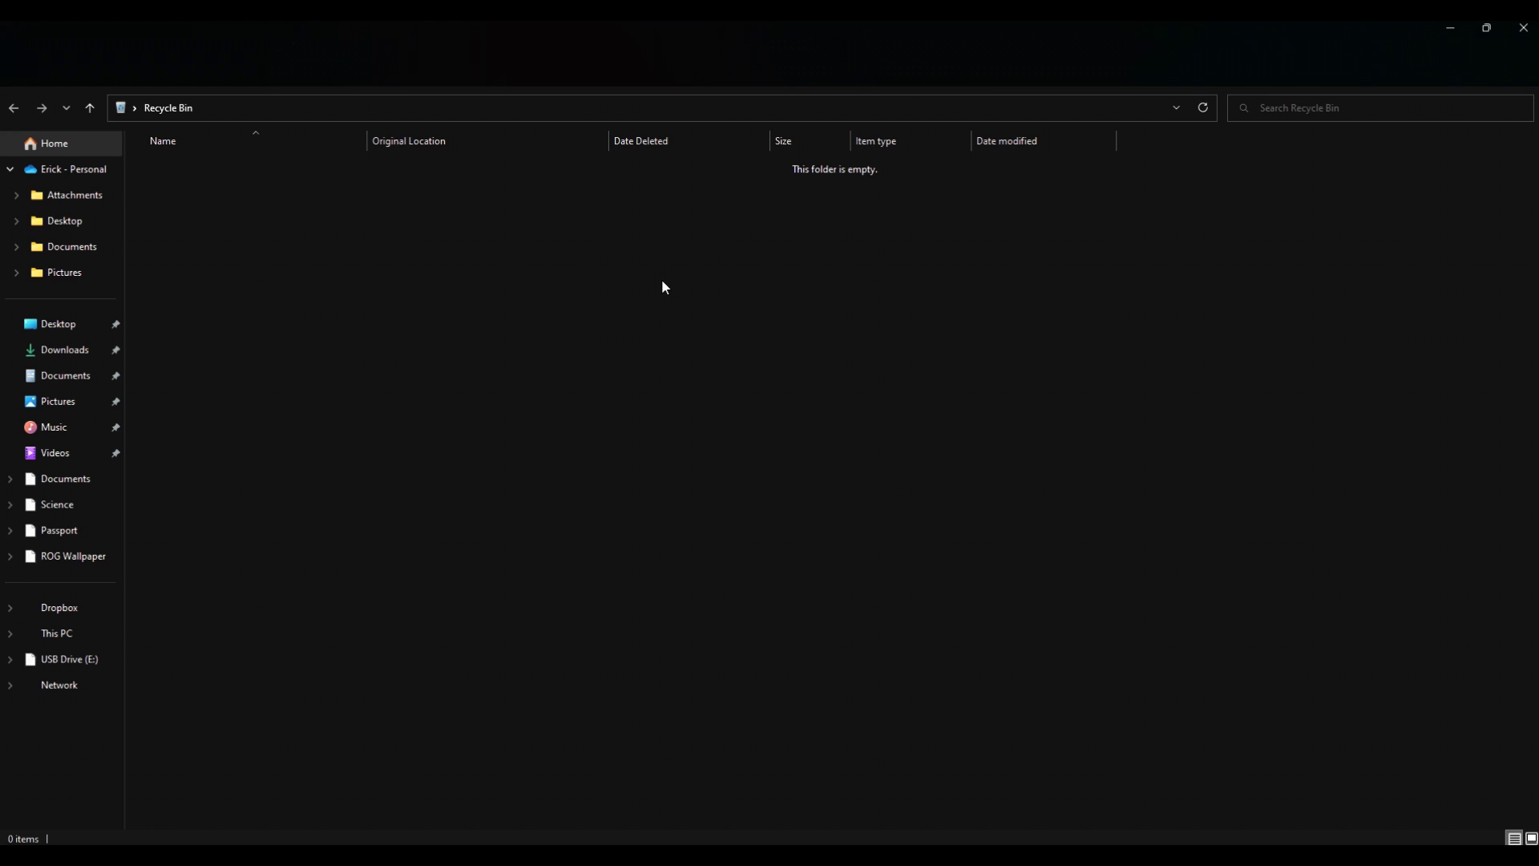
{"action": "left_click", "coordinate": [1486, 31]}
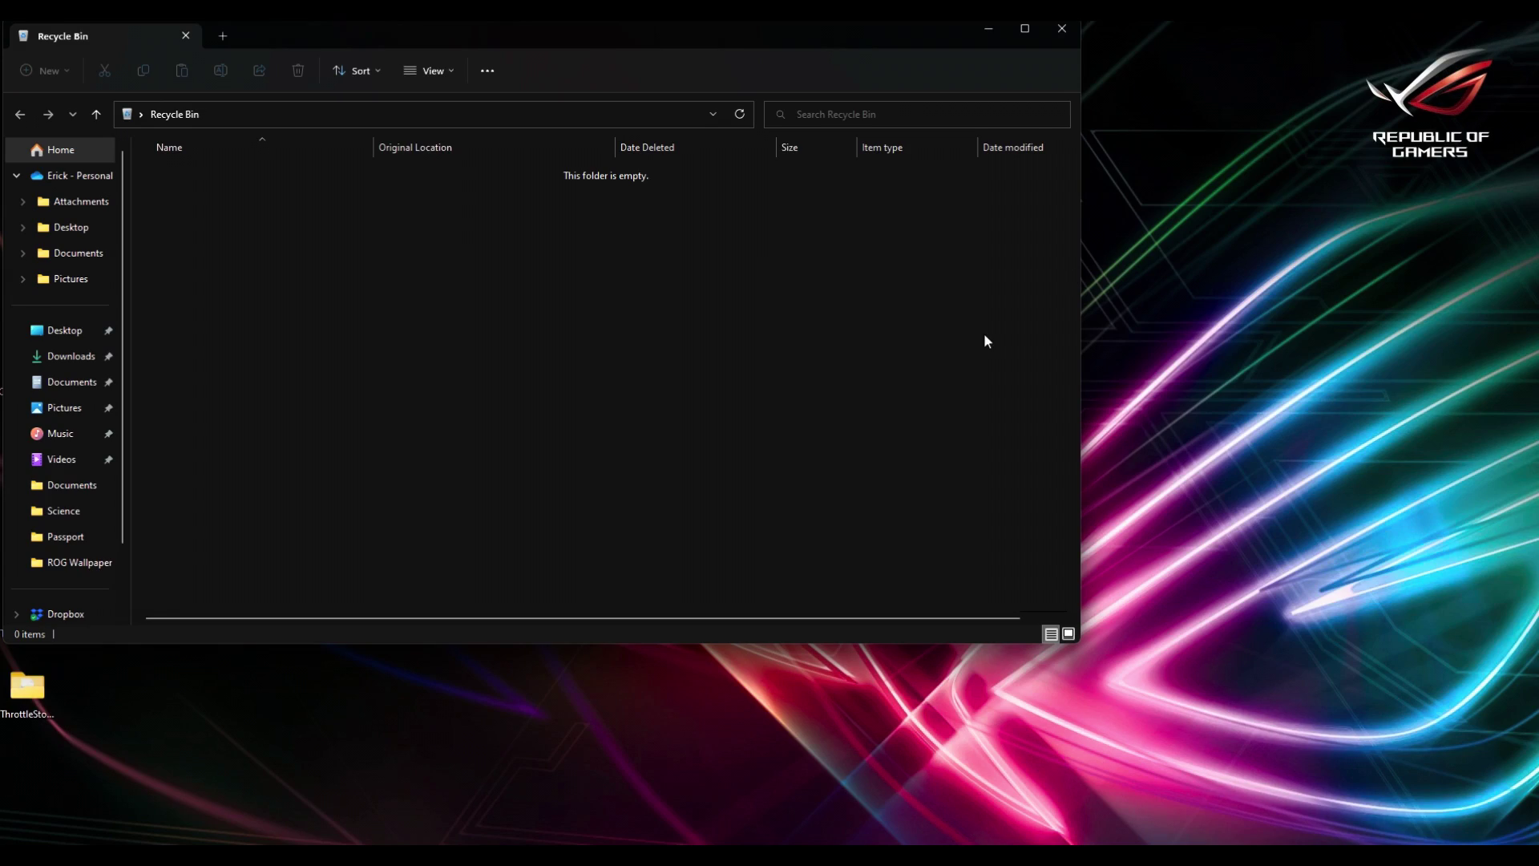
{"action": "key", "text": "alt+F4"}
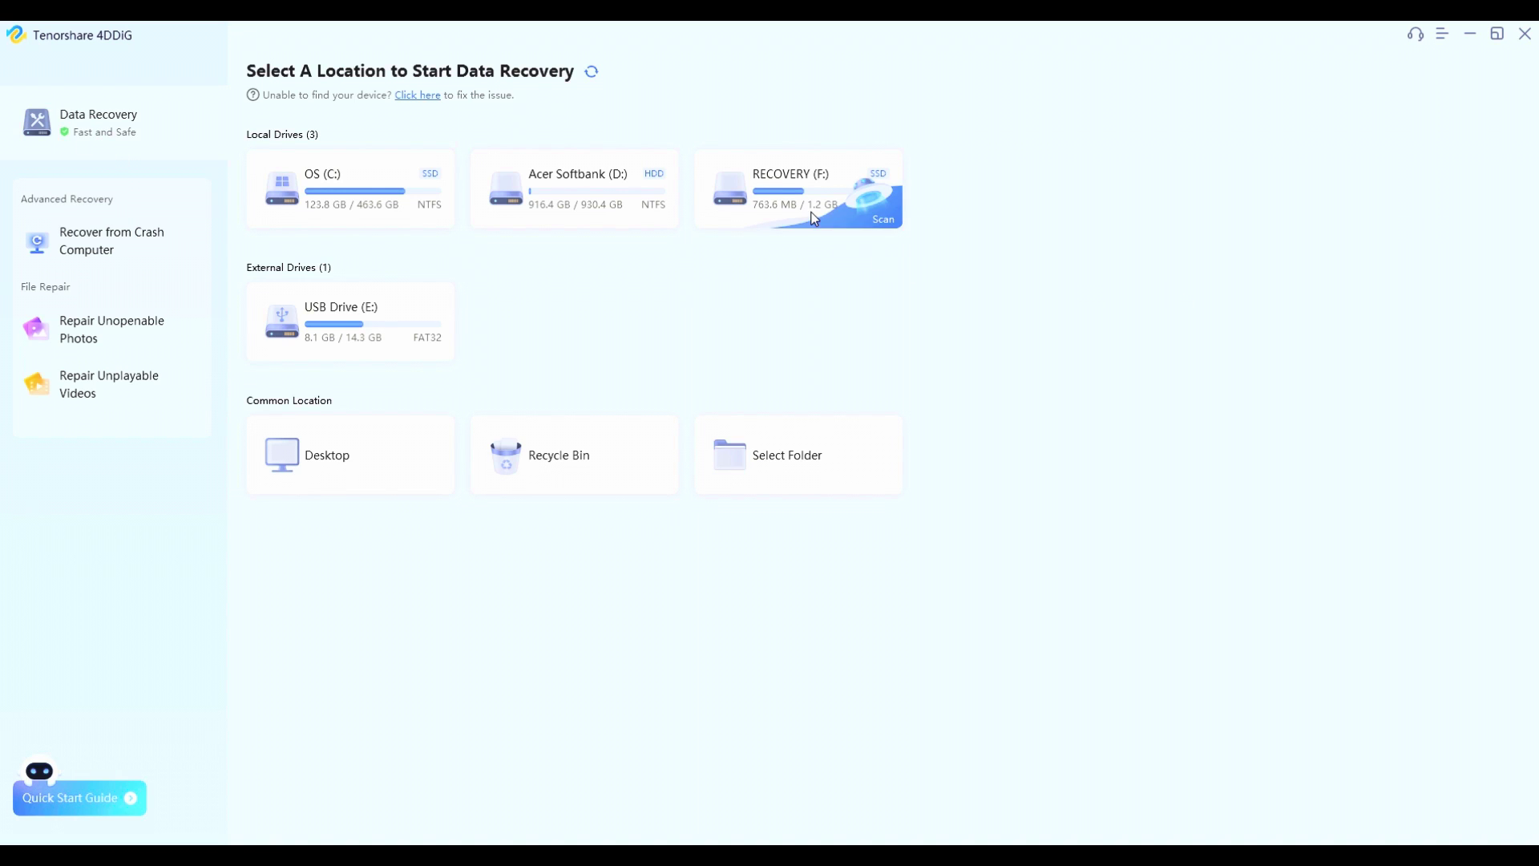
{"action": "mouse_move", "coordinate": [350, 321]}
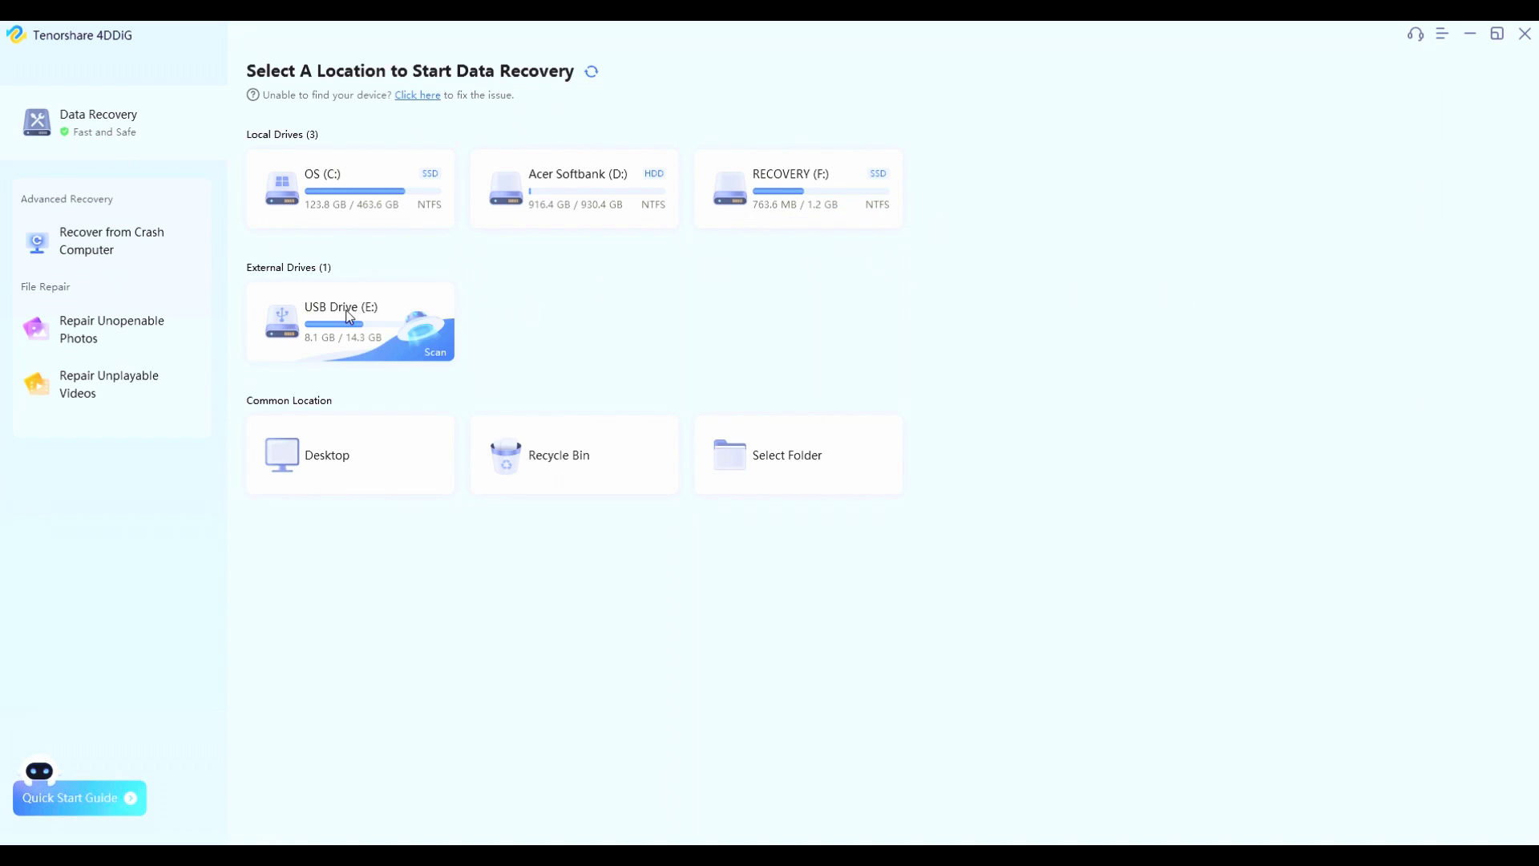
- Scan USB Drive (E:) for photos only, excluding every other file type
{"action": "left_click", "coordinate": [437, 342]}
{"action": "left_click", "coordinate": [577, 489]}
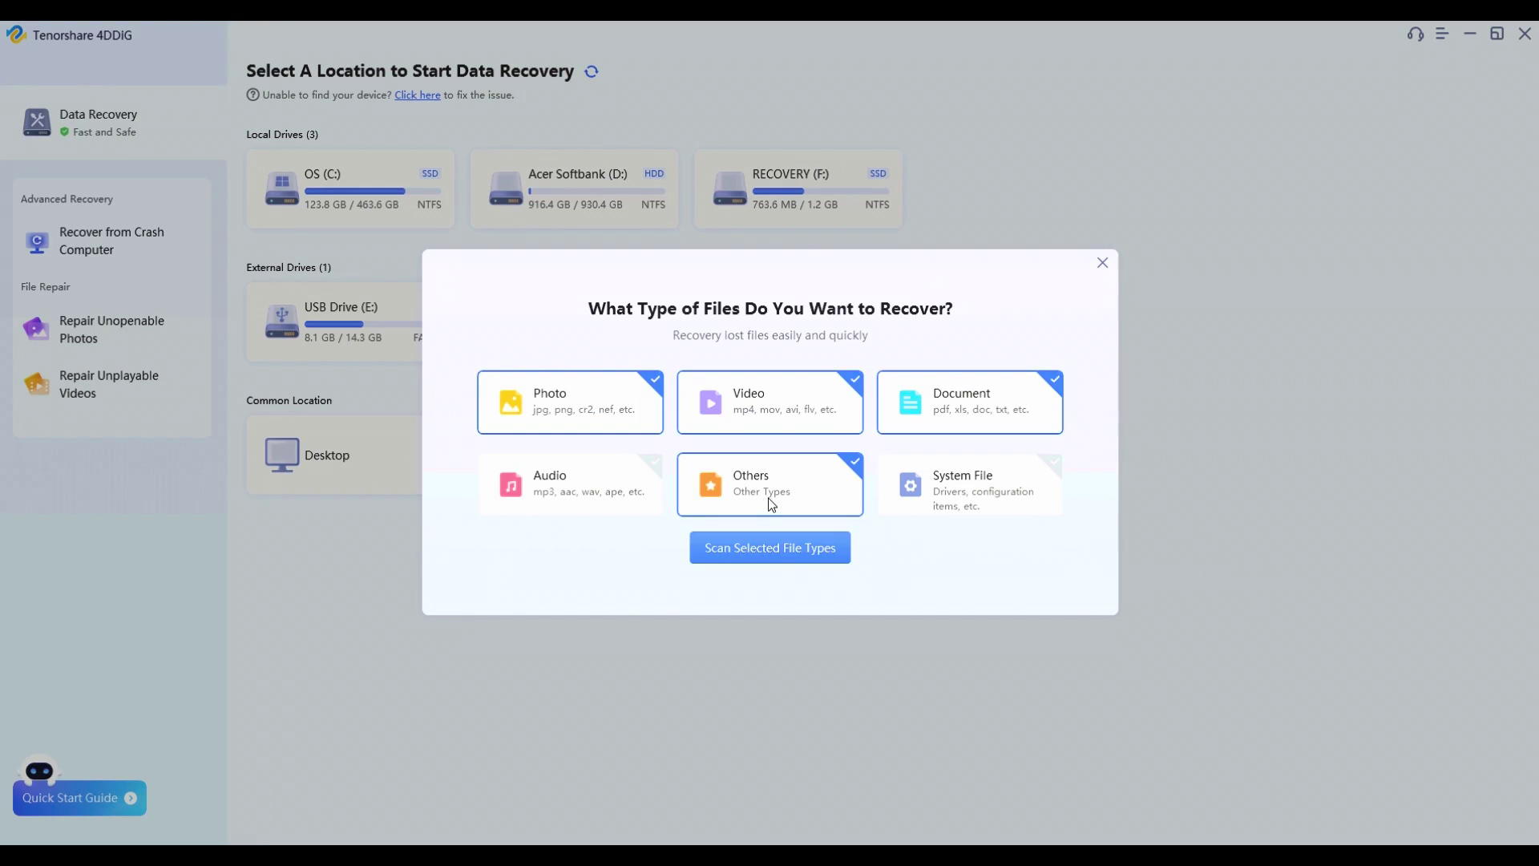
{"action": "left_click", "coordinate": [771, 501]}
{"action": "left_click", "coordinate": [773, 425]}
{"action": "left_click", "coordinate": [962, 423]}
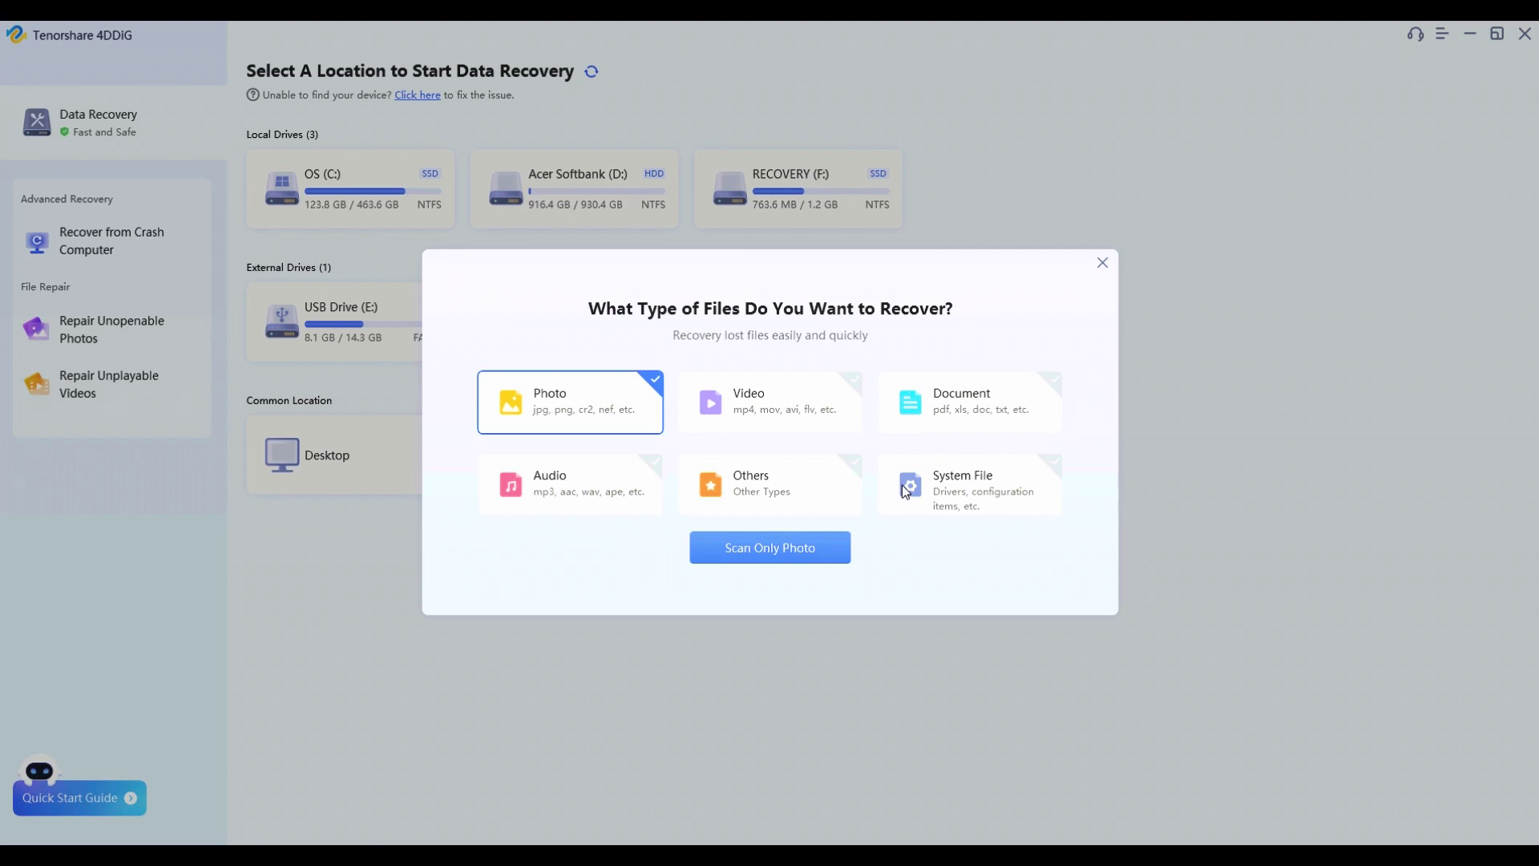
{"action": "left_click", "coordinate": [787, 545]}
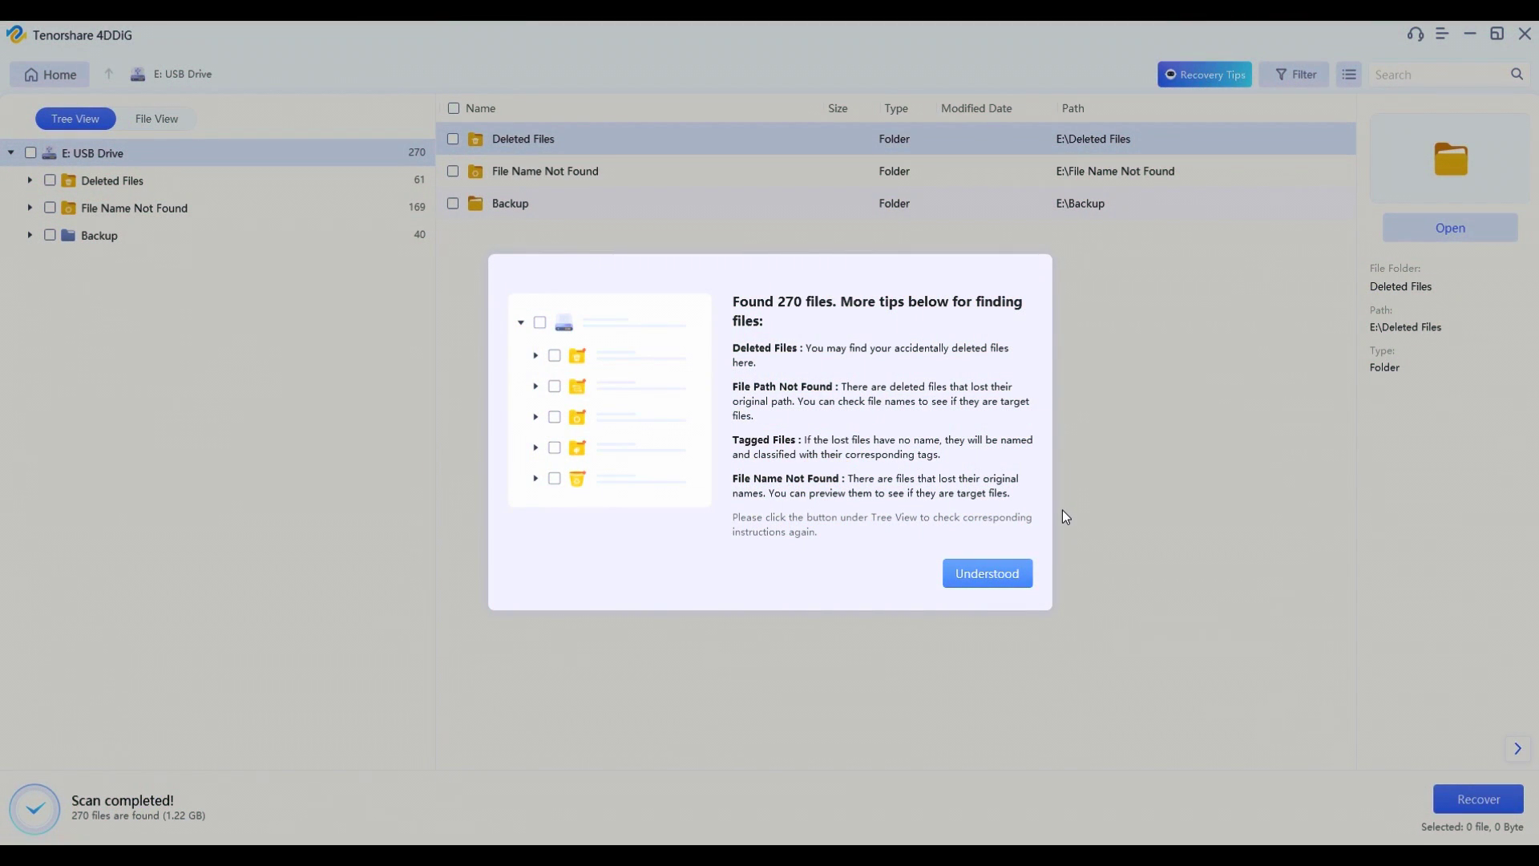
- Dismiss the tips and open the deleted ROG Wallpaper folder under Deleted Files
{"action": "left_click", "coordinate": [996, 584]}
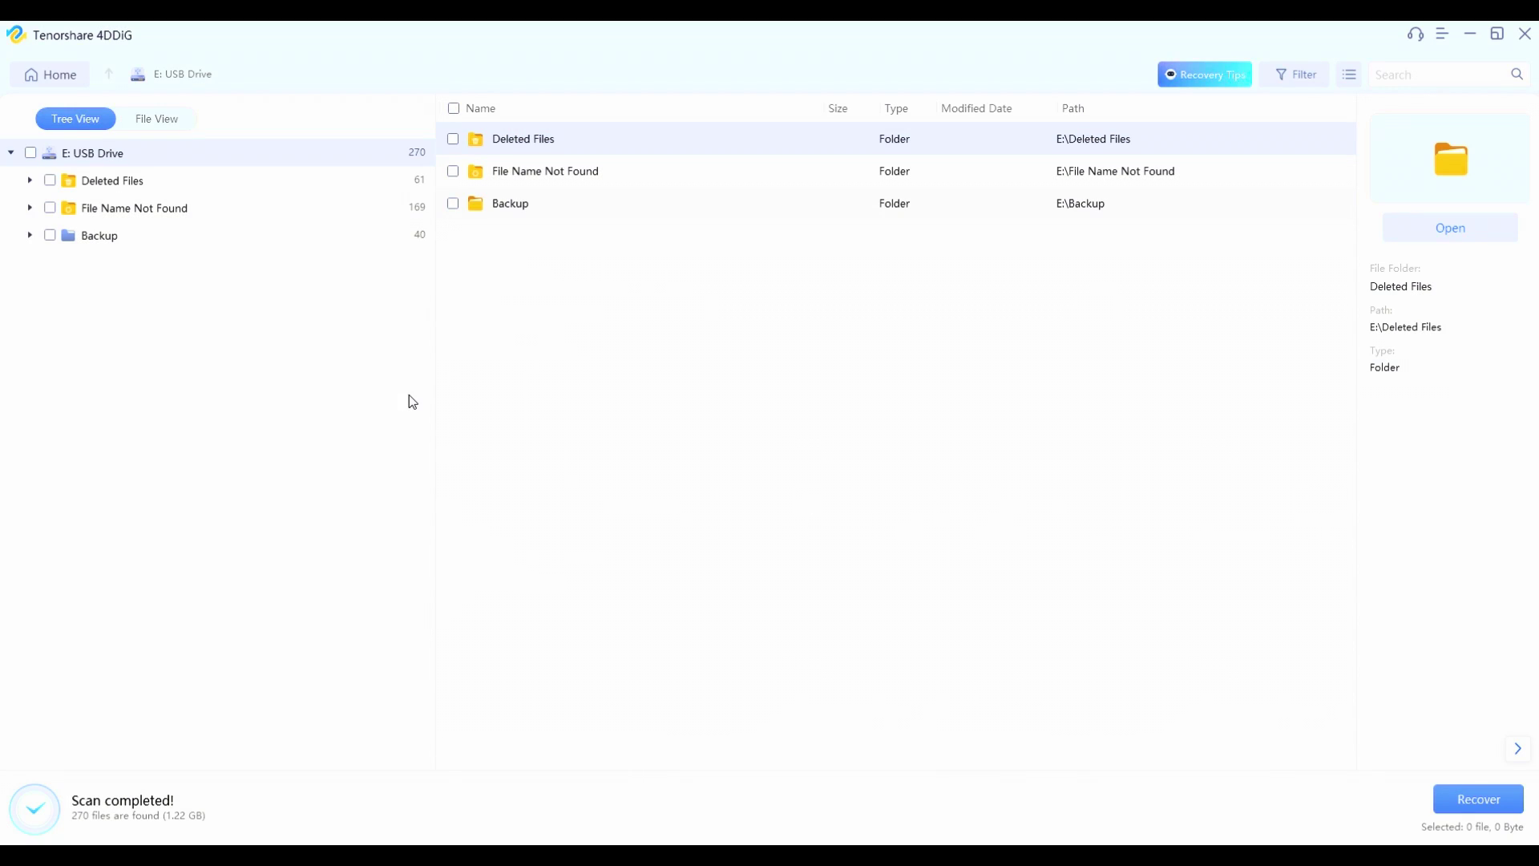
{"action": "left_click", "coordinate": [115, 189]}
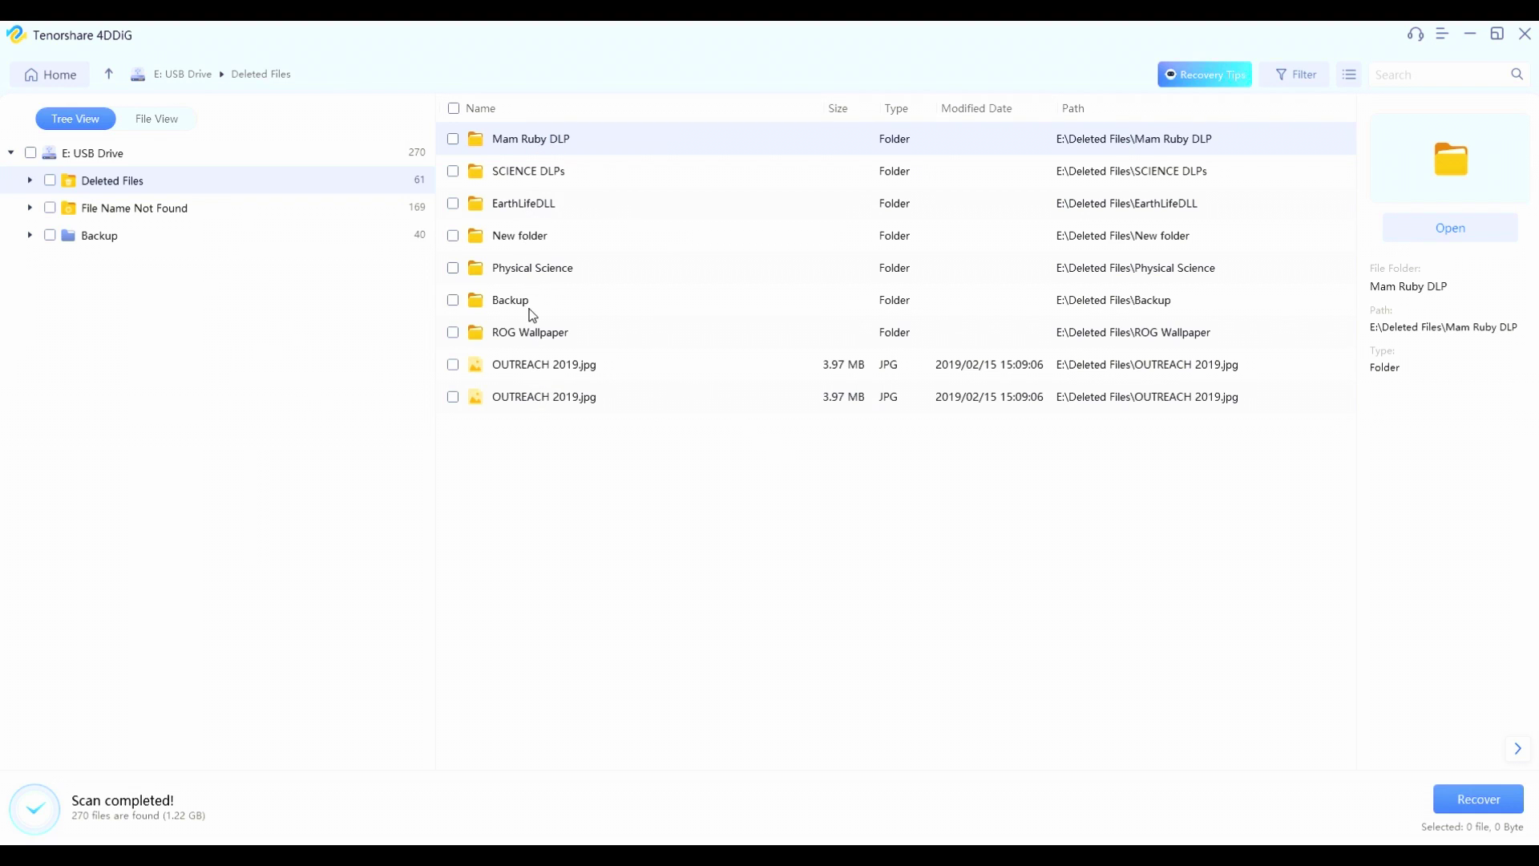
{"action": "double_click", "coordinate": [532, 333]}
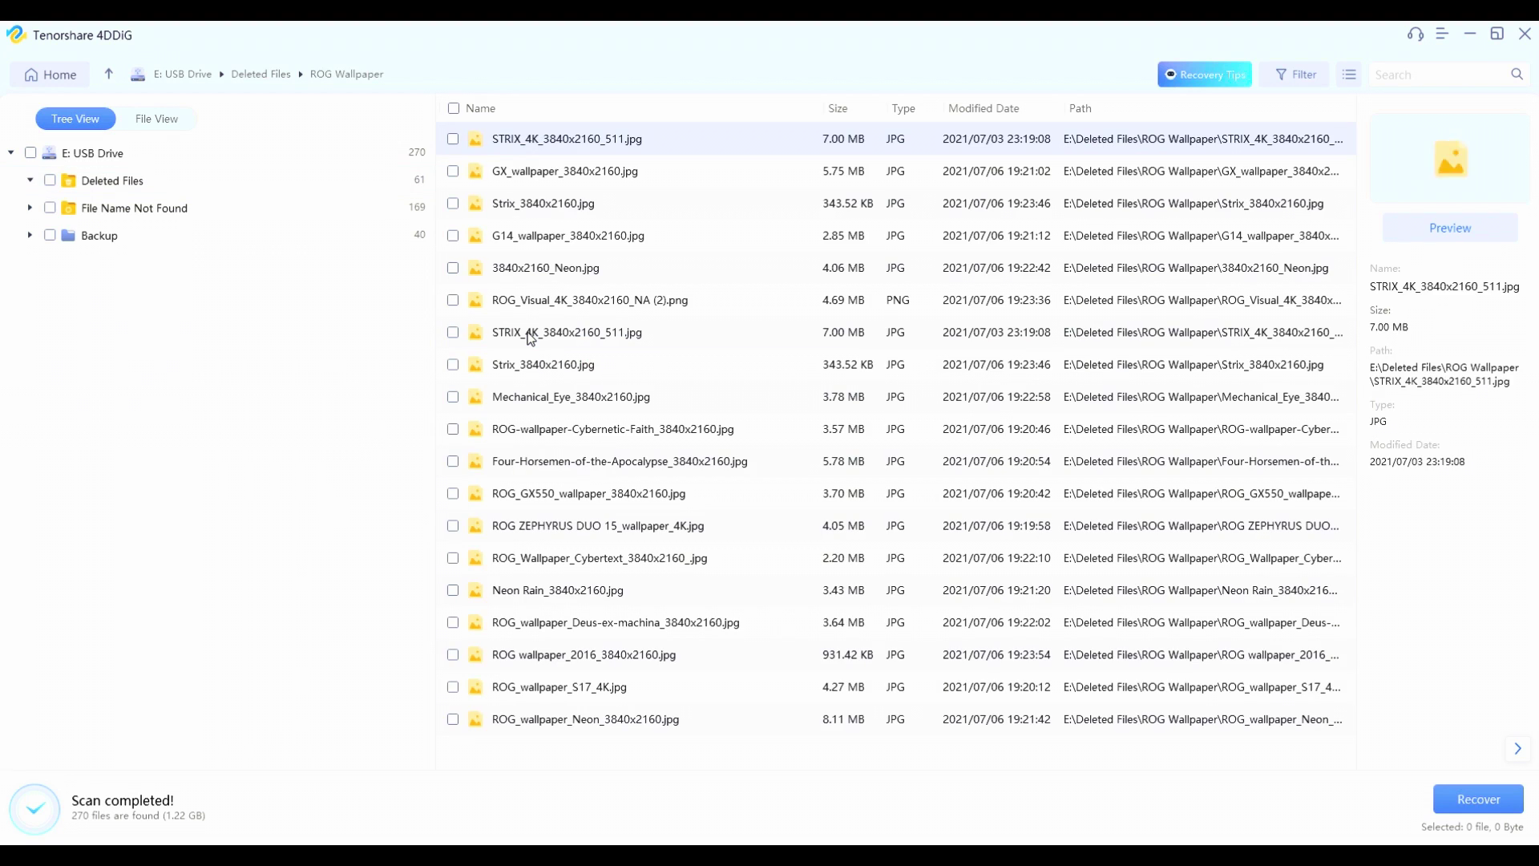
- Preview the GX, Strix and G14 wallpaper images, then check all 19 files
{"action": "left_click", "coordinate": [589, 171]}
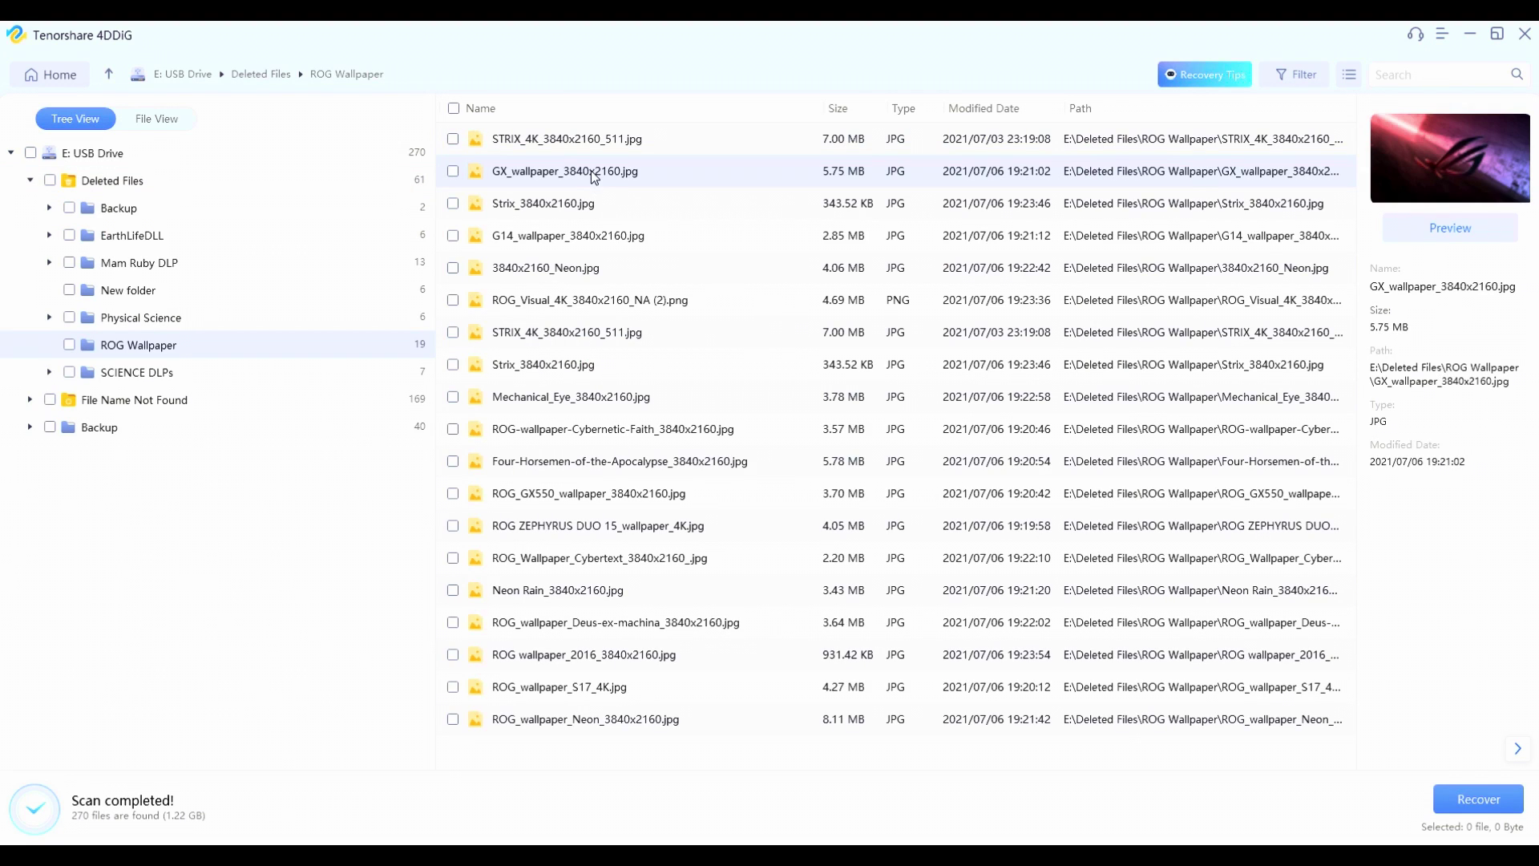
{"action": "left_click", "coordinate": [566, 204]}
{"action": "left_click", "coordinate": [566, 234]}
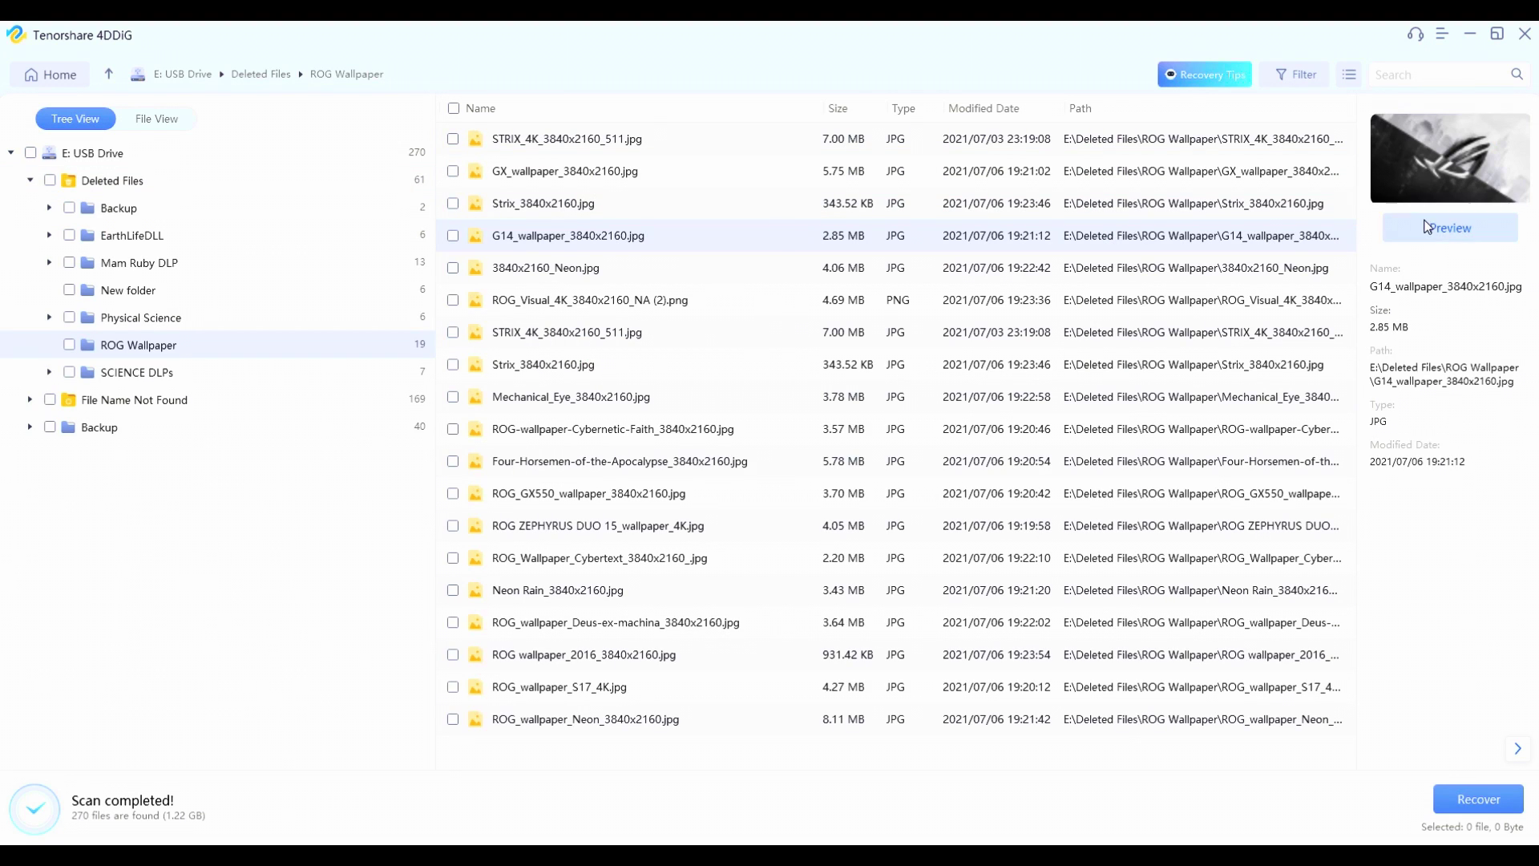
{"action": "left_click", "coordinate": [1463, 228]}
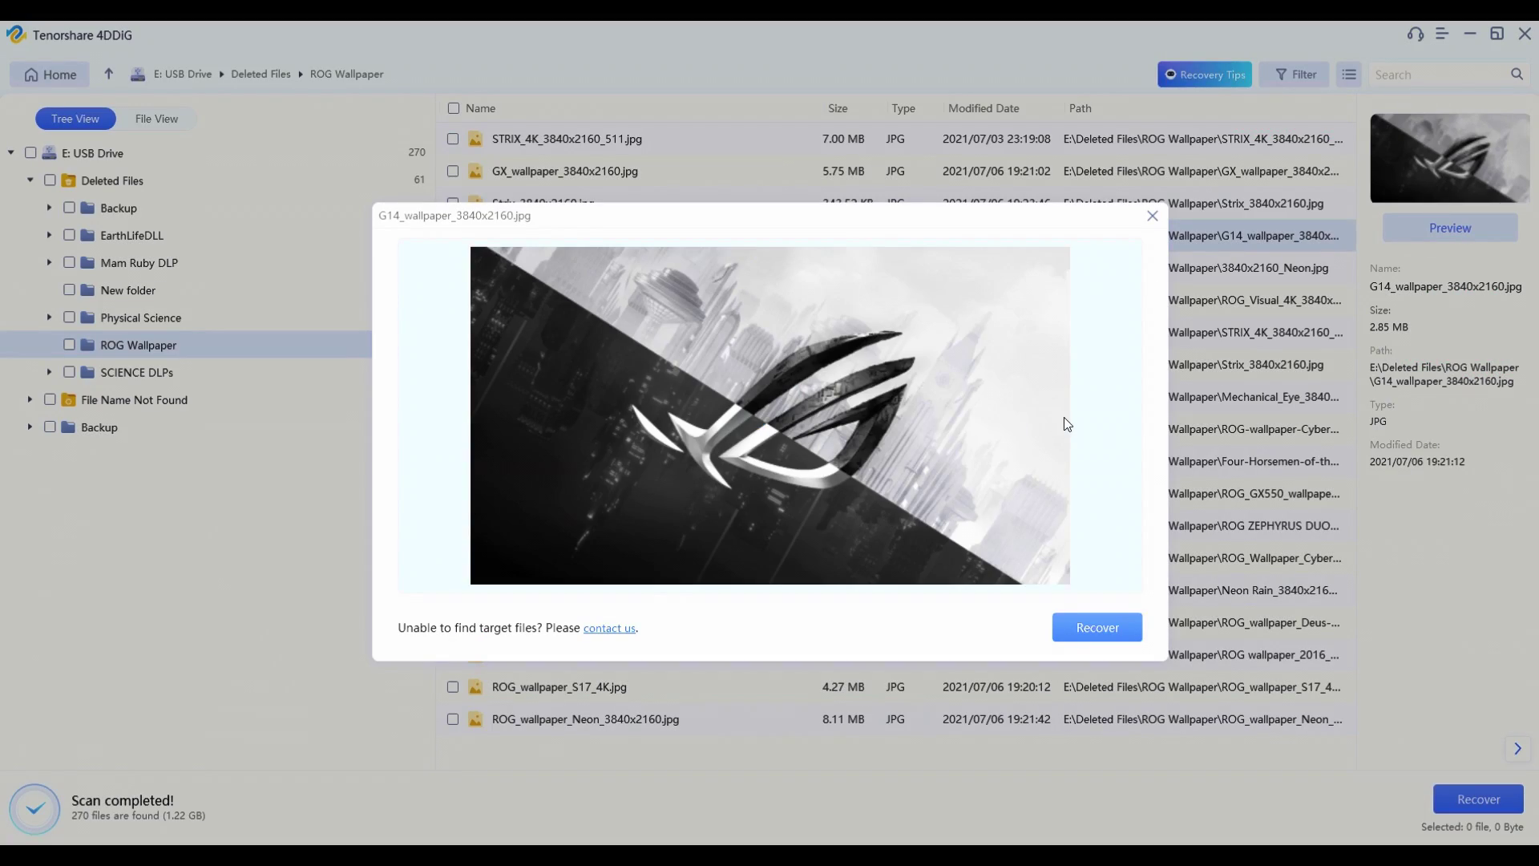
{"action": "left_click", "coordinate": [1210, 364]}
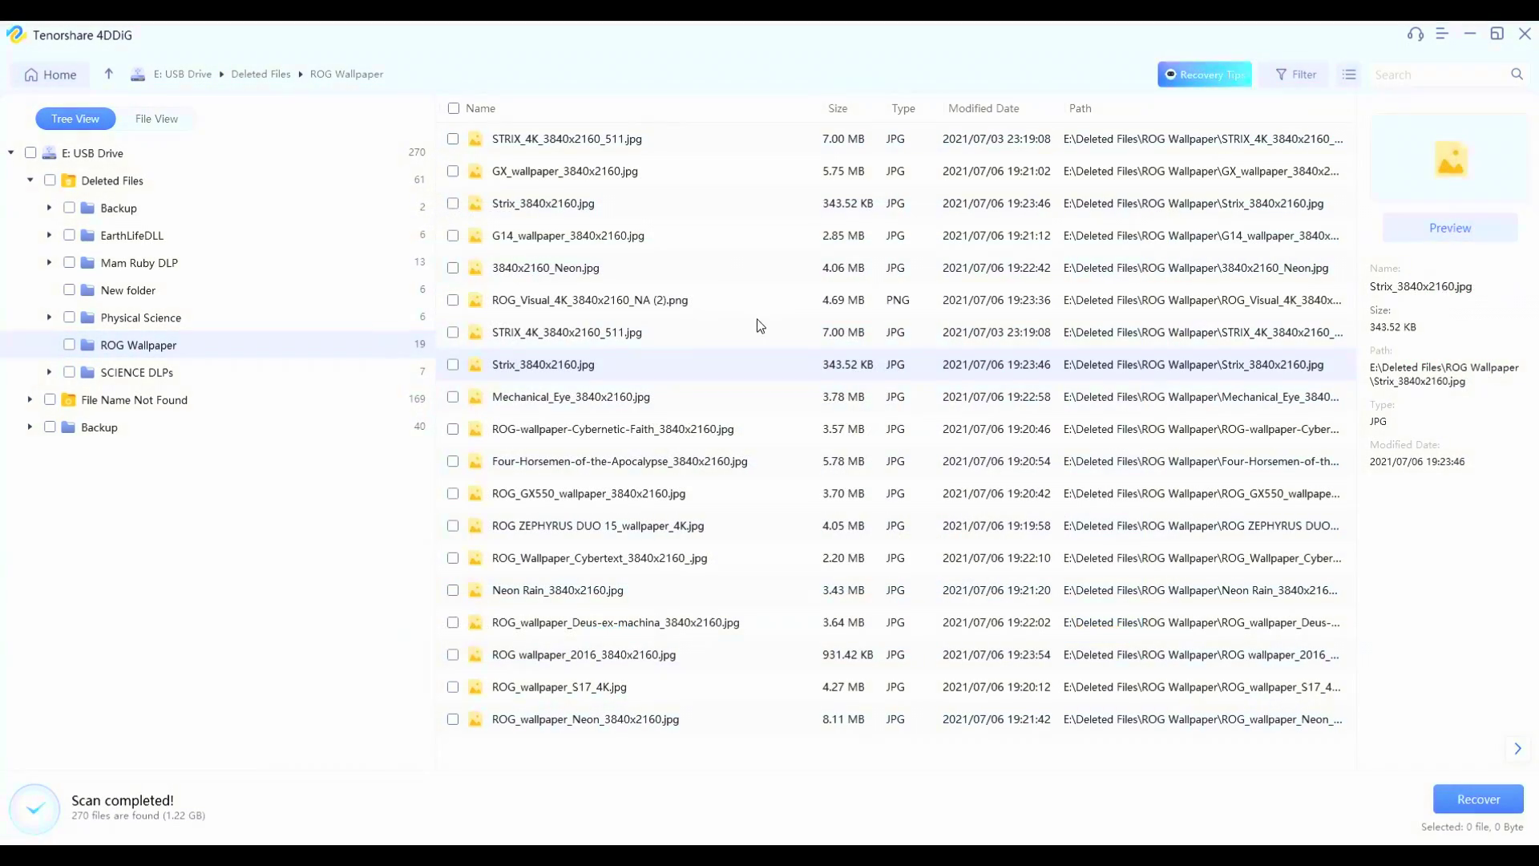
{"action": "left_click", "coordinate": [1485, 232]}
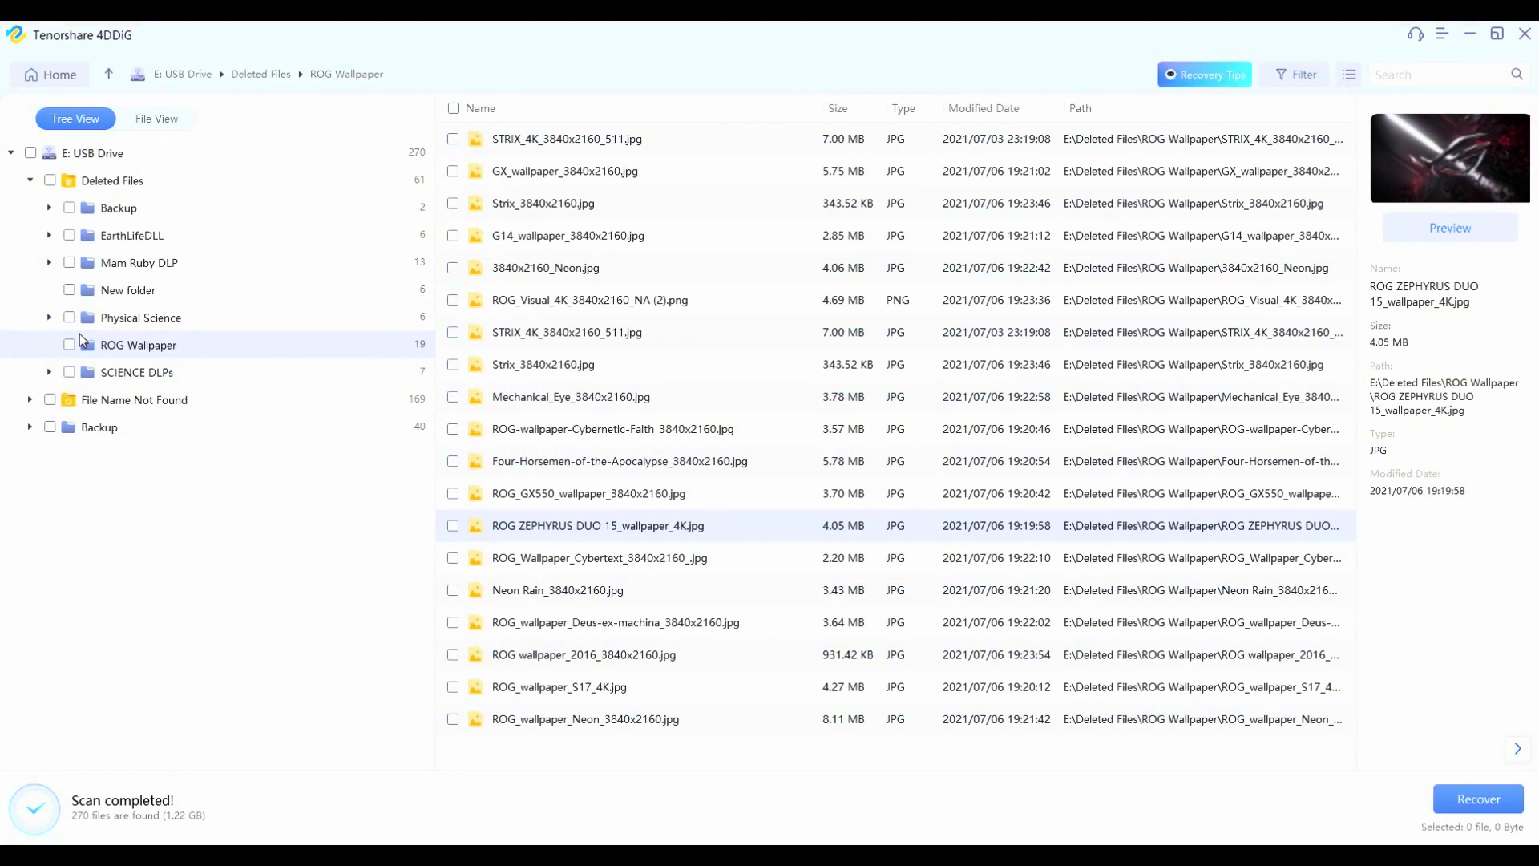
{"action": "left_click", "coordinate": [456, 112]}
- Check the whole ROG Wallpaper folder for recovery instead of individual files
{"action": "left_click", "coordinate": [459, 114]}
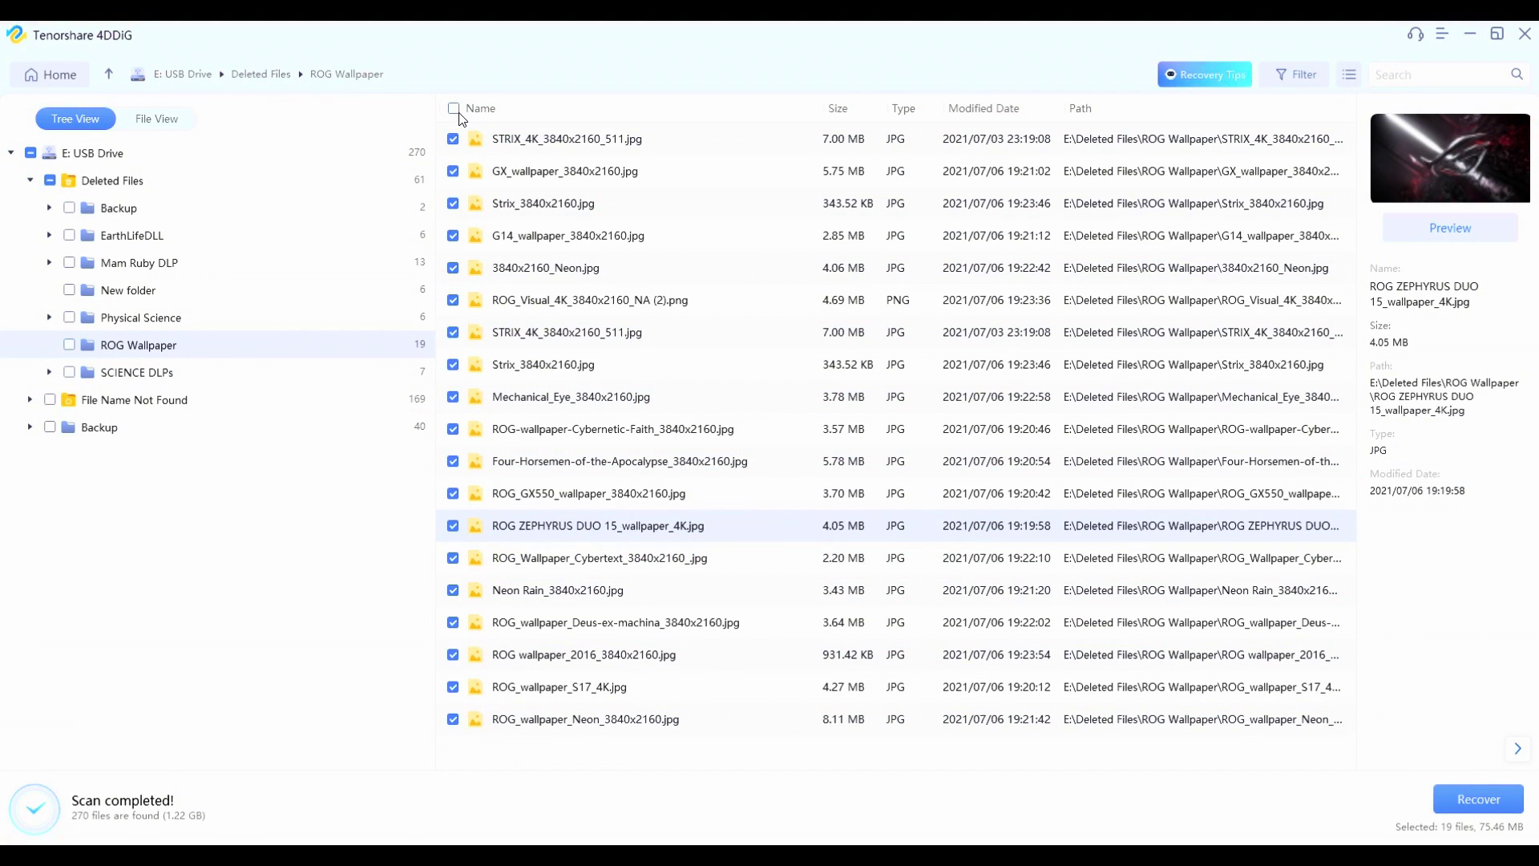
{"action": "left_click", "coordinate": [458, 115]}
{"action": "left_click", "coordinate": [455, 112]}
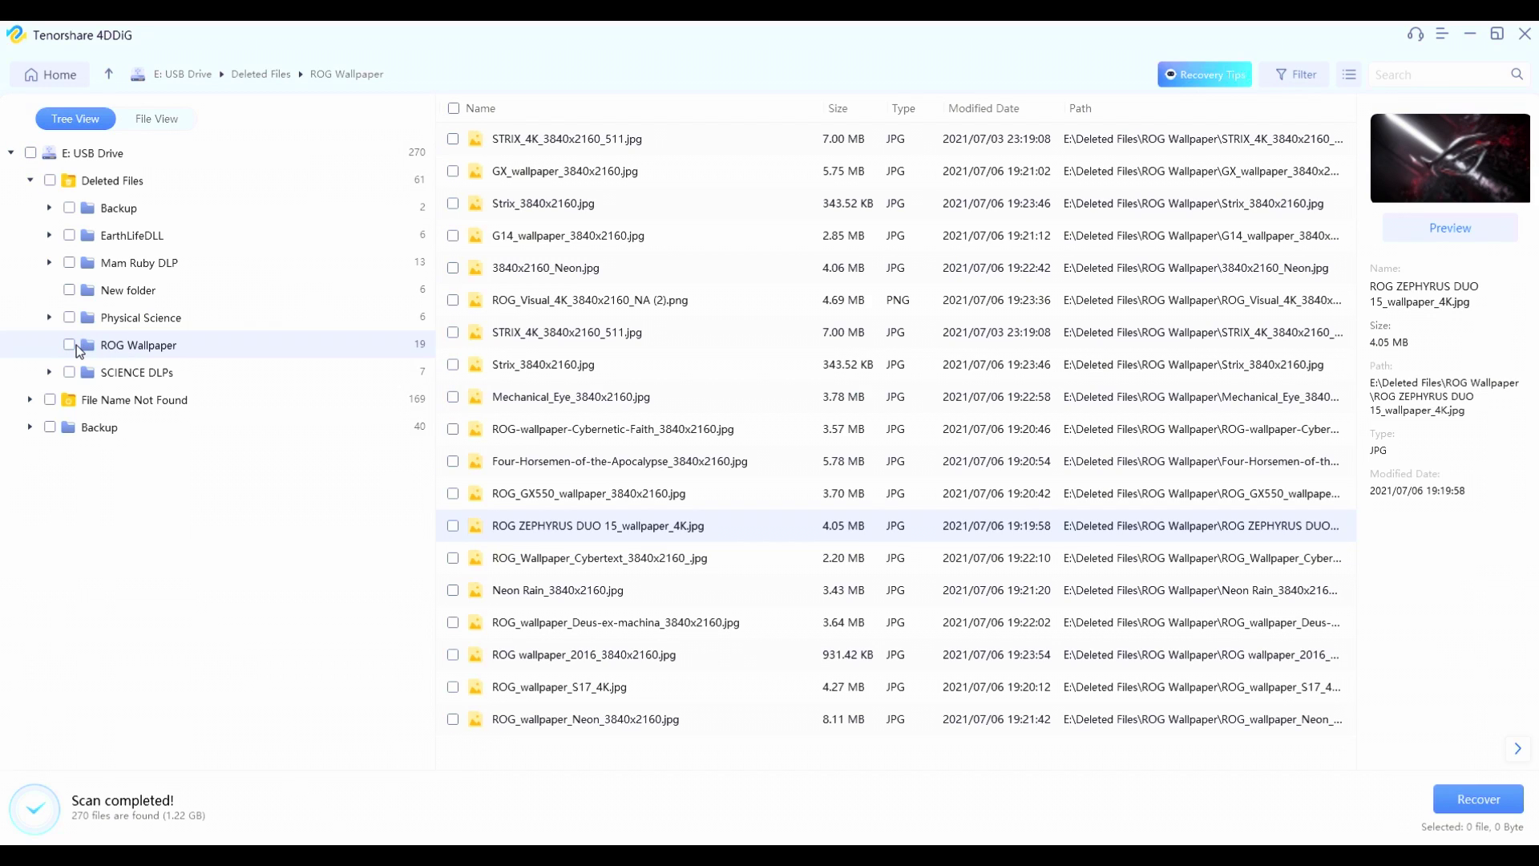
{"action": "left_click", "coordinate": [70, 346]}
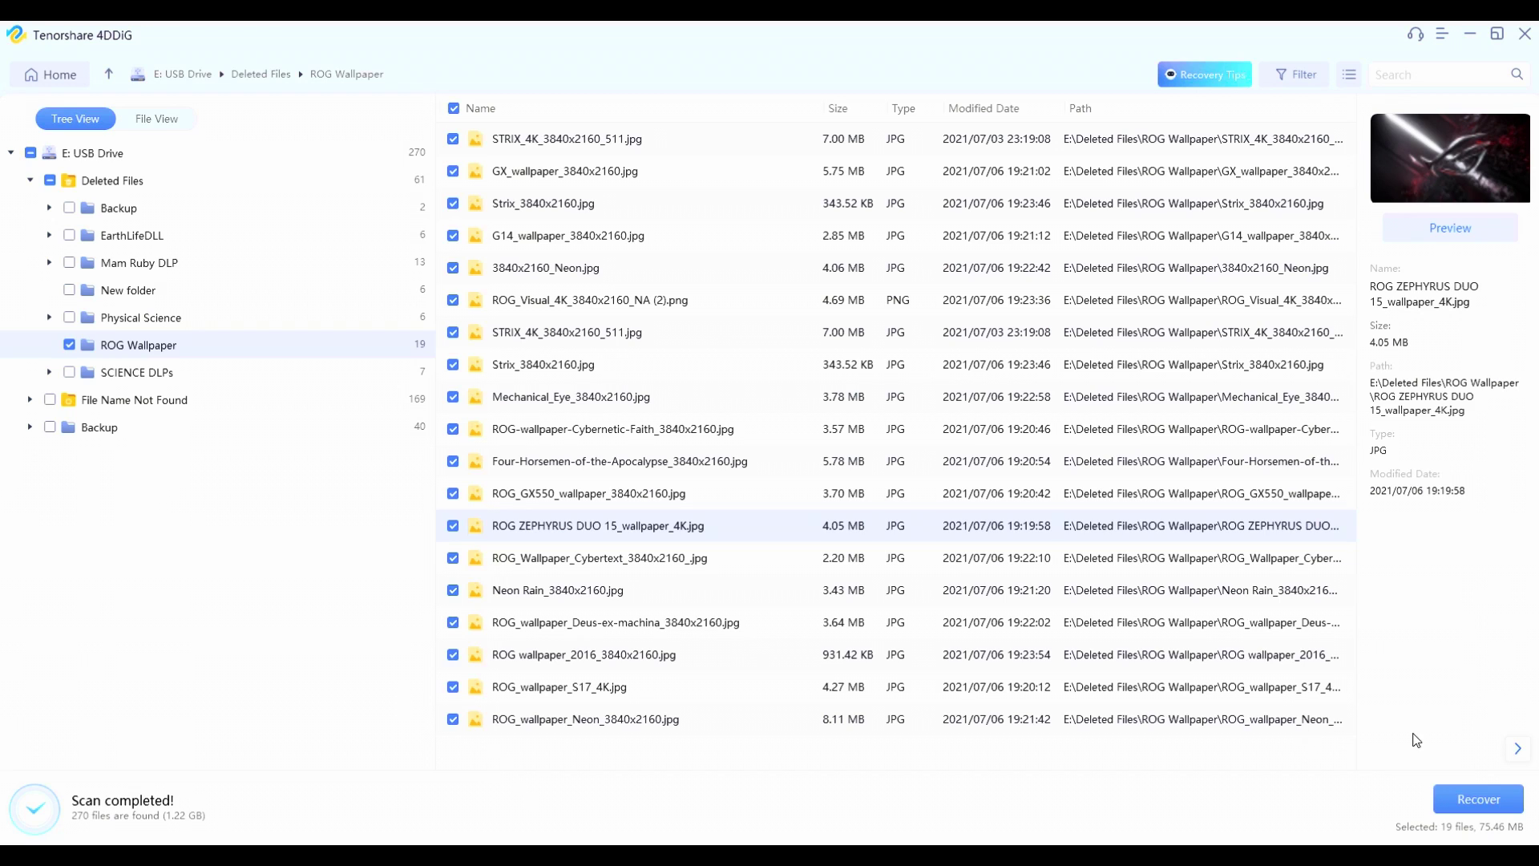
- Recover the 19 checked files into the ROG Wallpaper folder on Acer Softbank (D:)
{"action": "left_click", "coordinate": [1476, 798]}
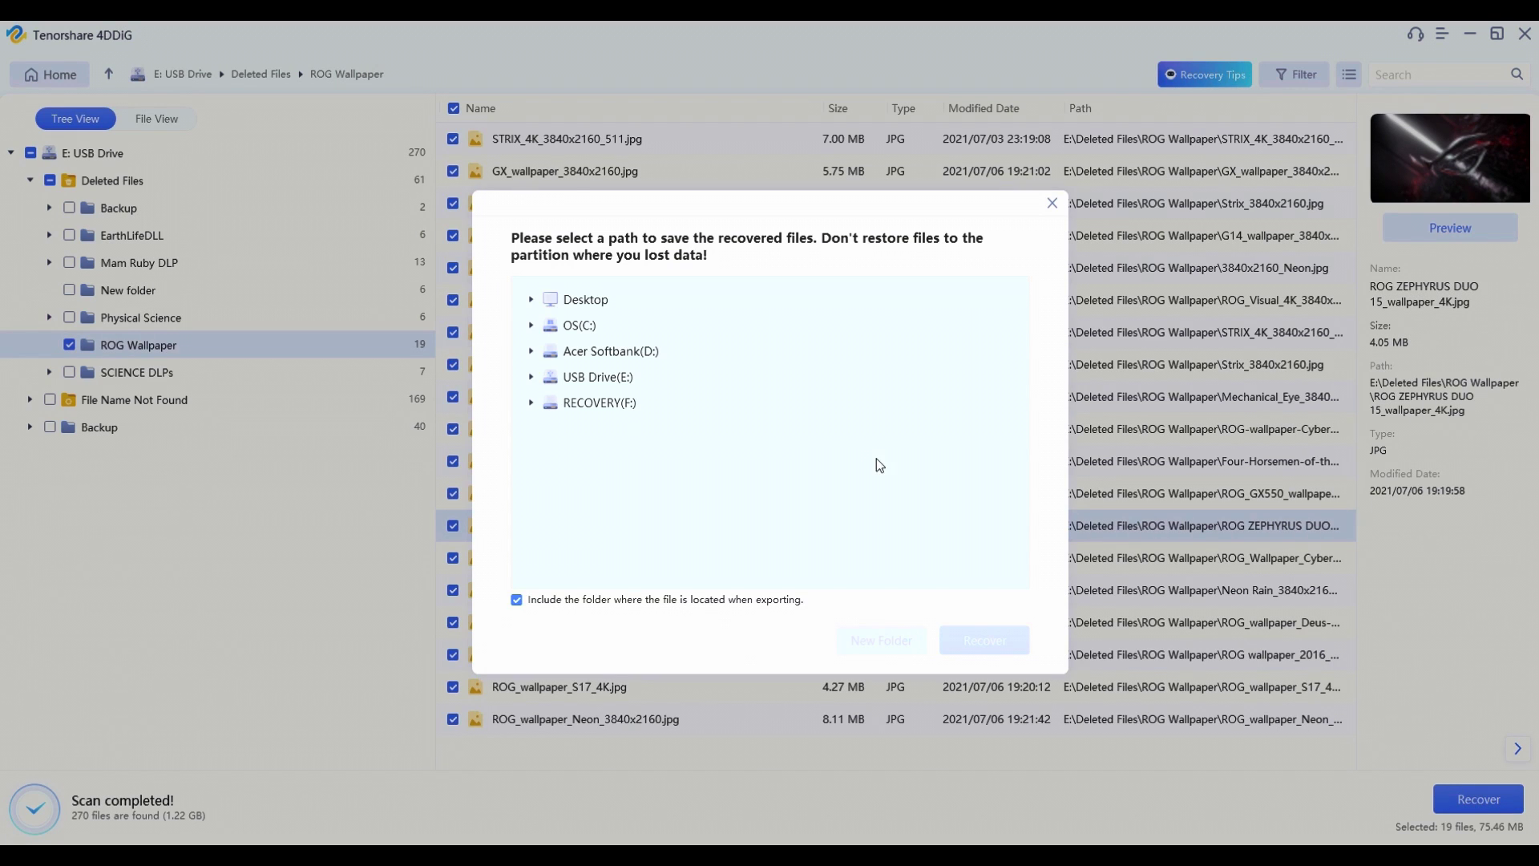
{"action": "left_click", "coordinate": [532, 352]}
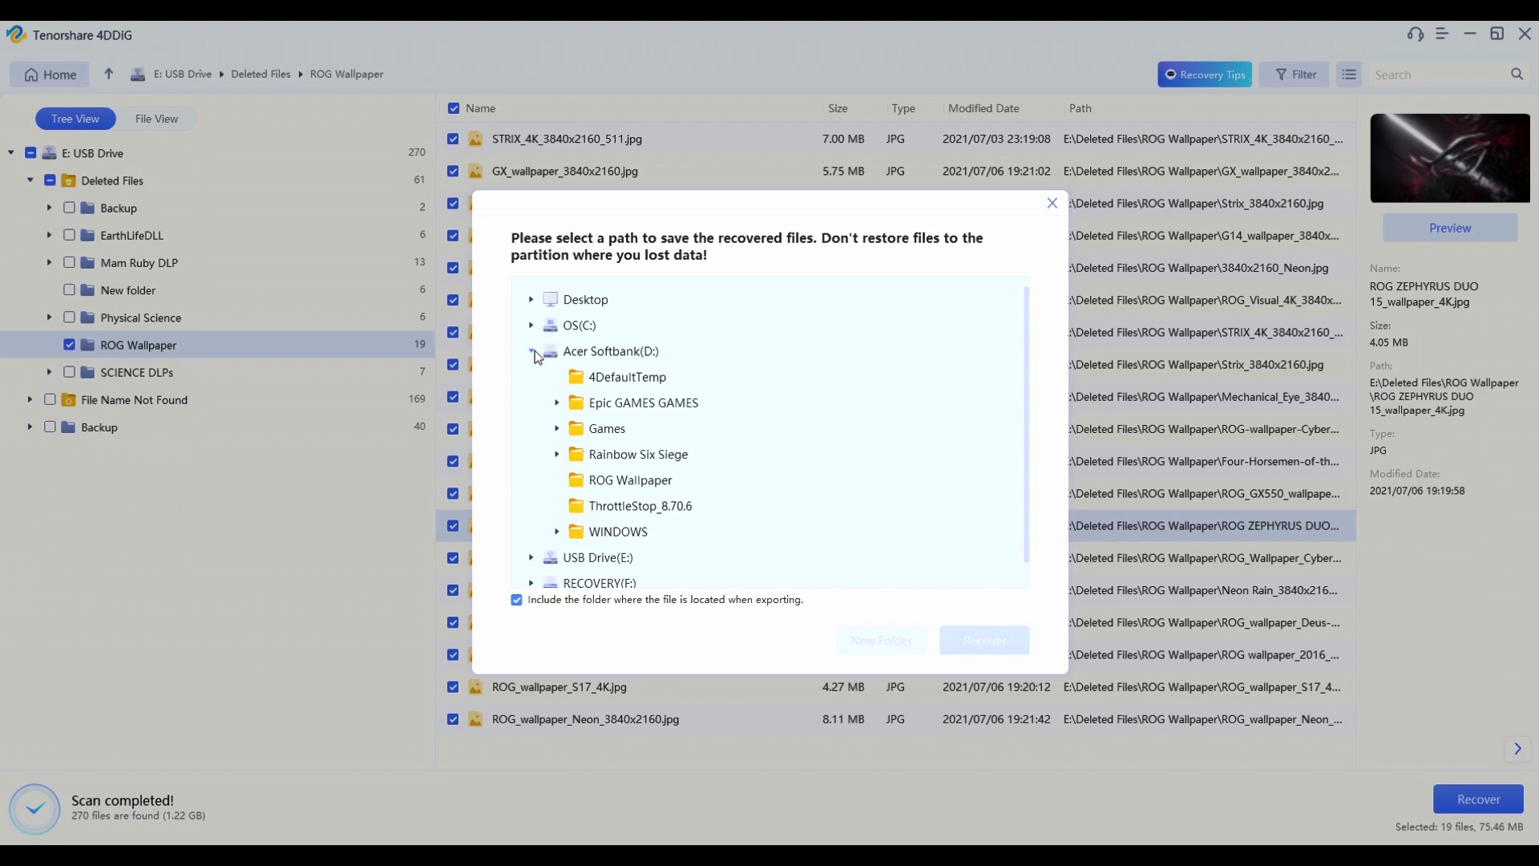
{"action": "left_click", "coordinate": [632, 479]}
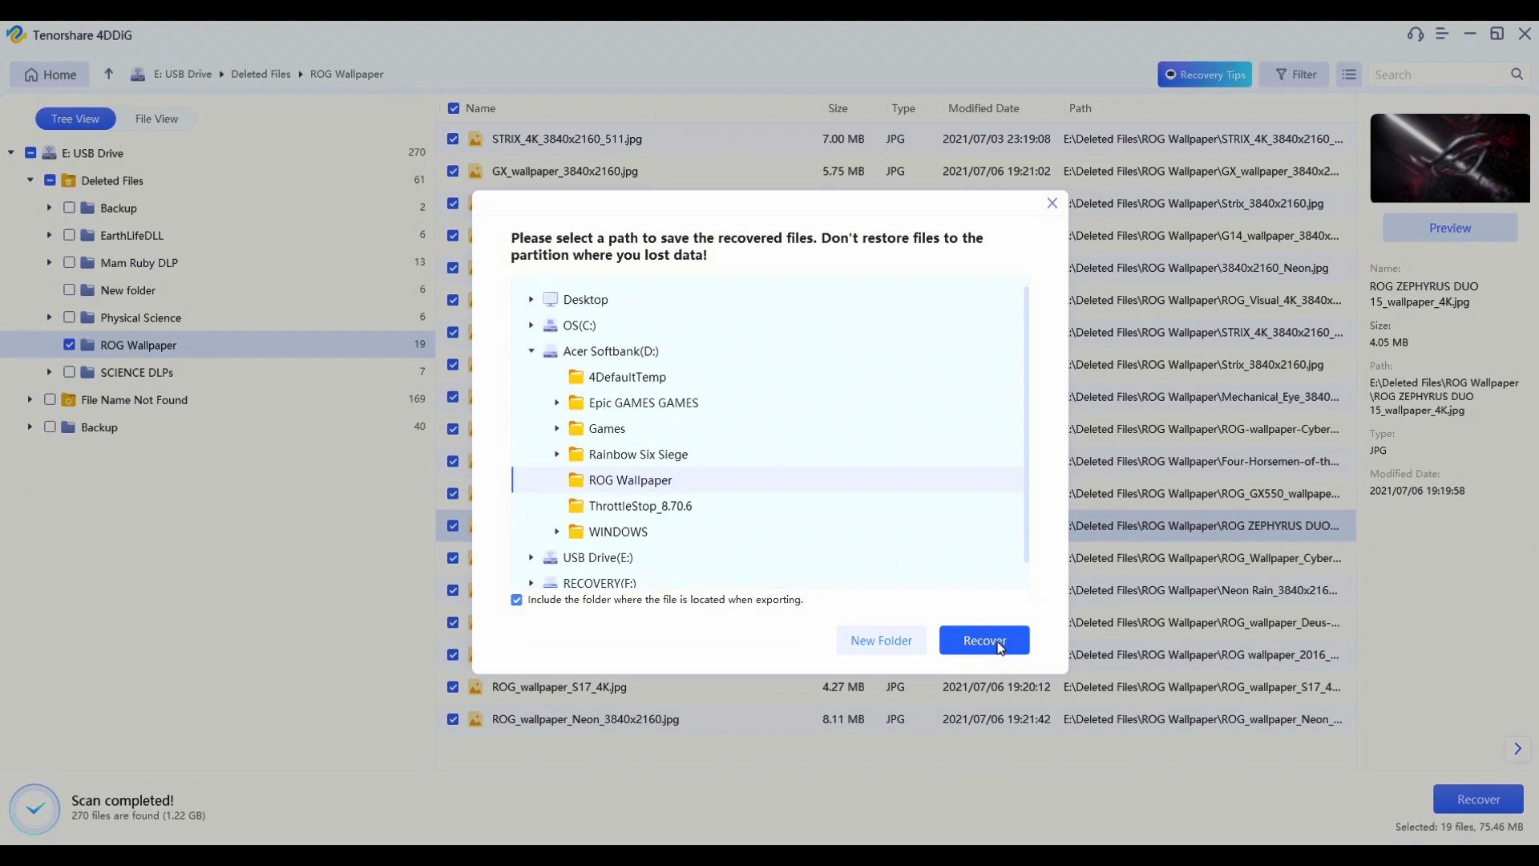
{"action": "left_click", "coordinate": [998, 641]}
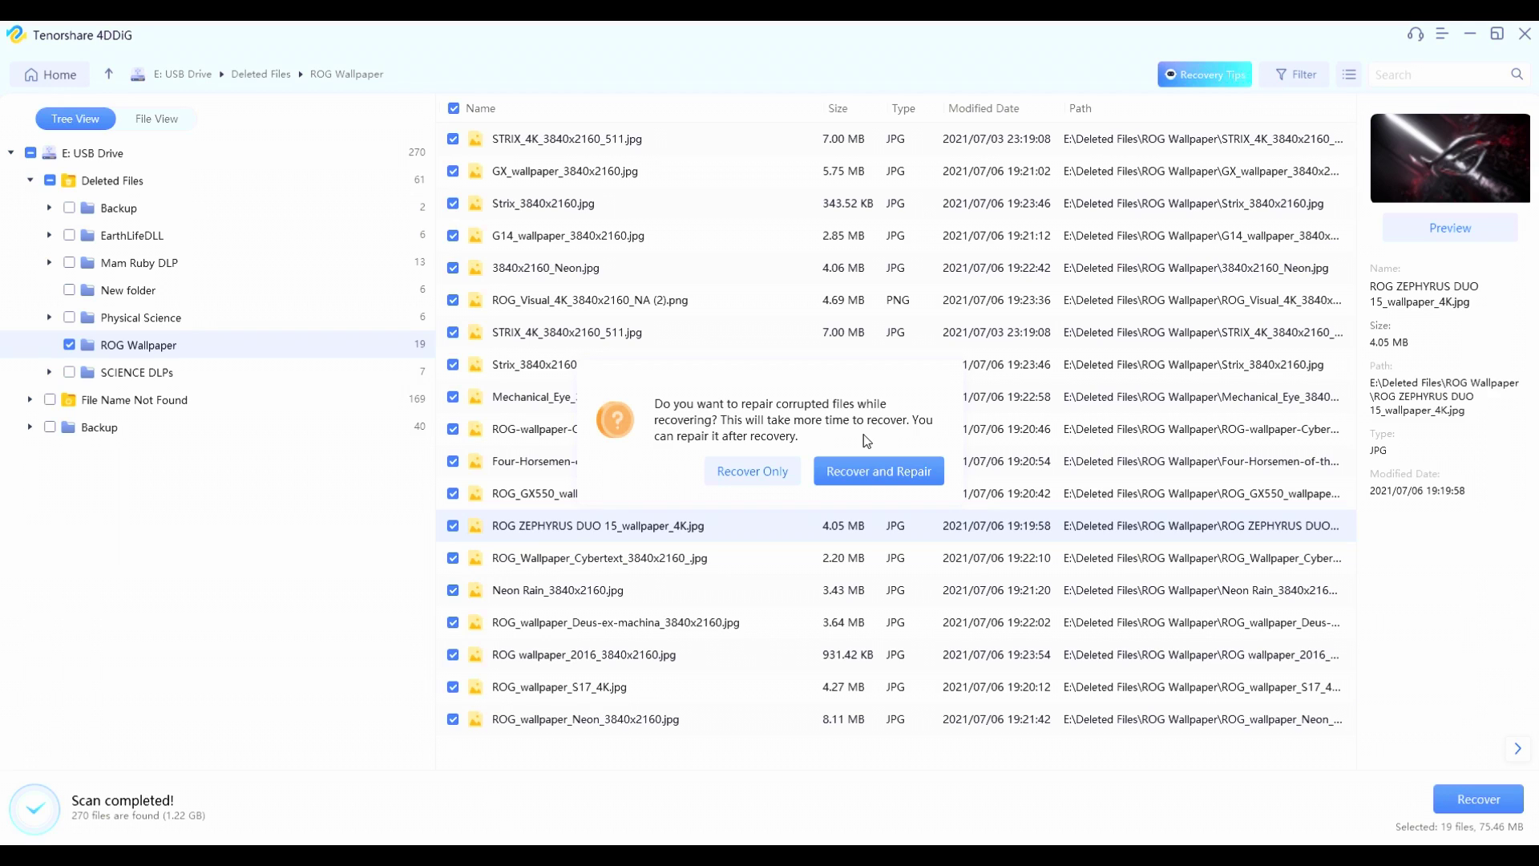
{"action": "left_click", "coordinate": [897, 470]}
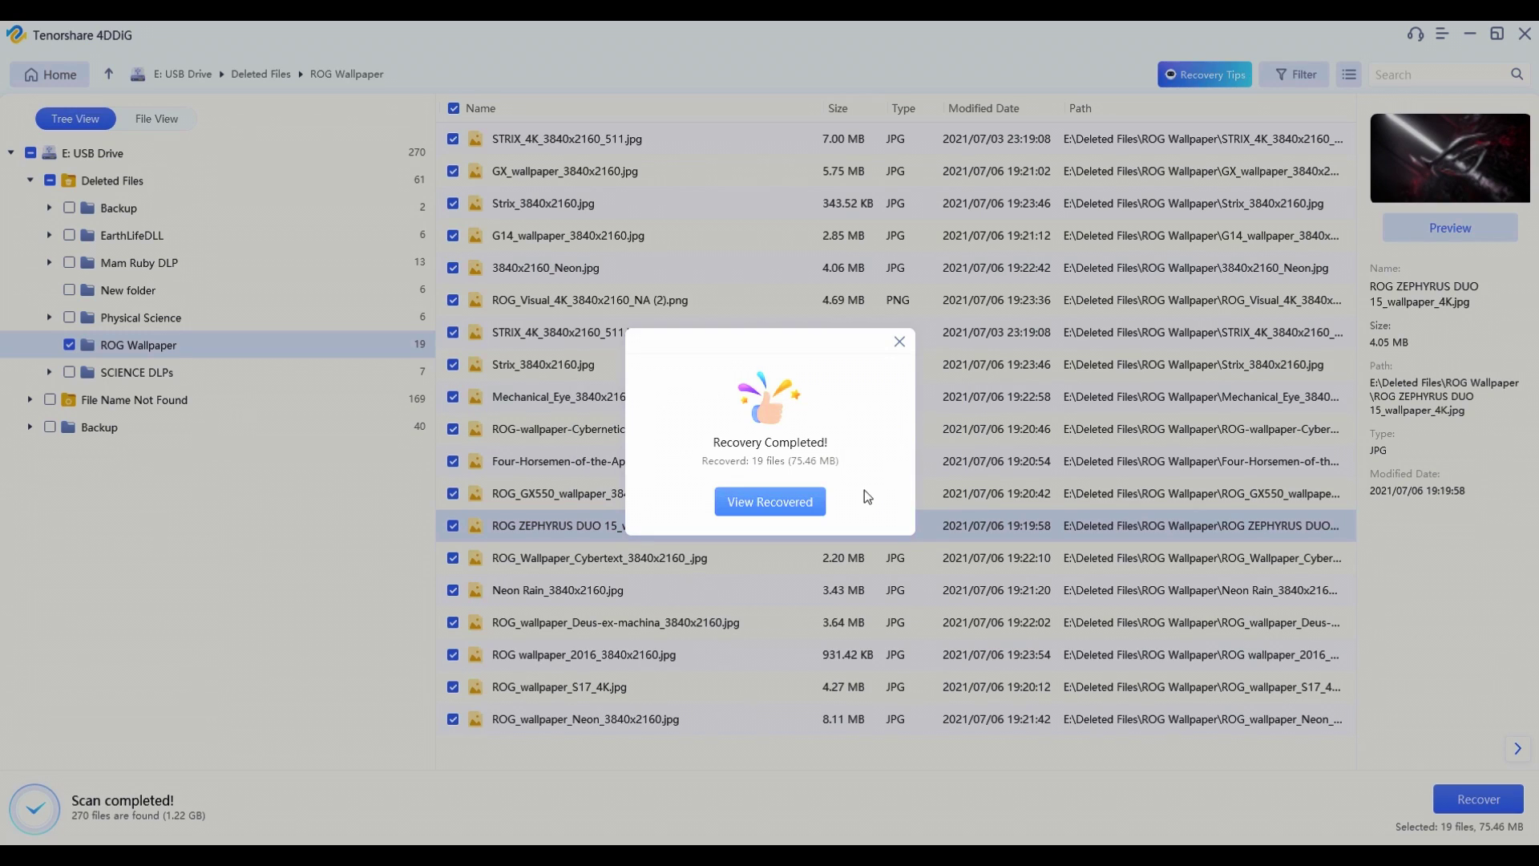
- Open the recovered ROG Wallpaper folder in a maximized window with extra large icons
{"action": "left_click", "coordinate": [800, 504]}
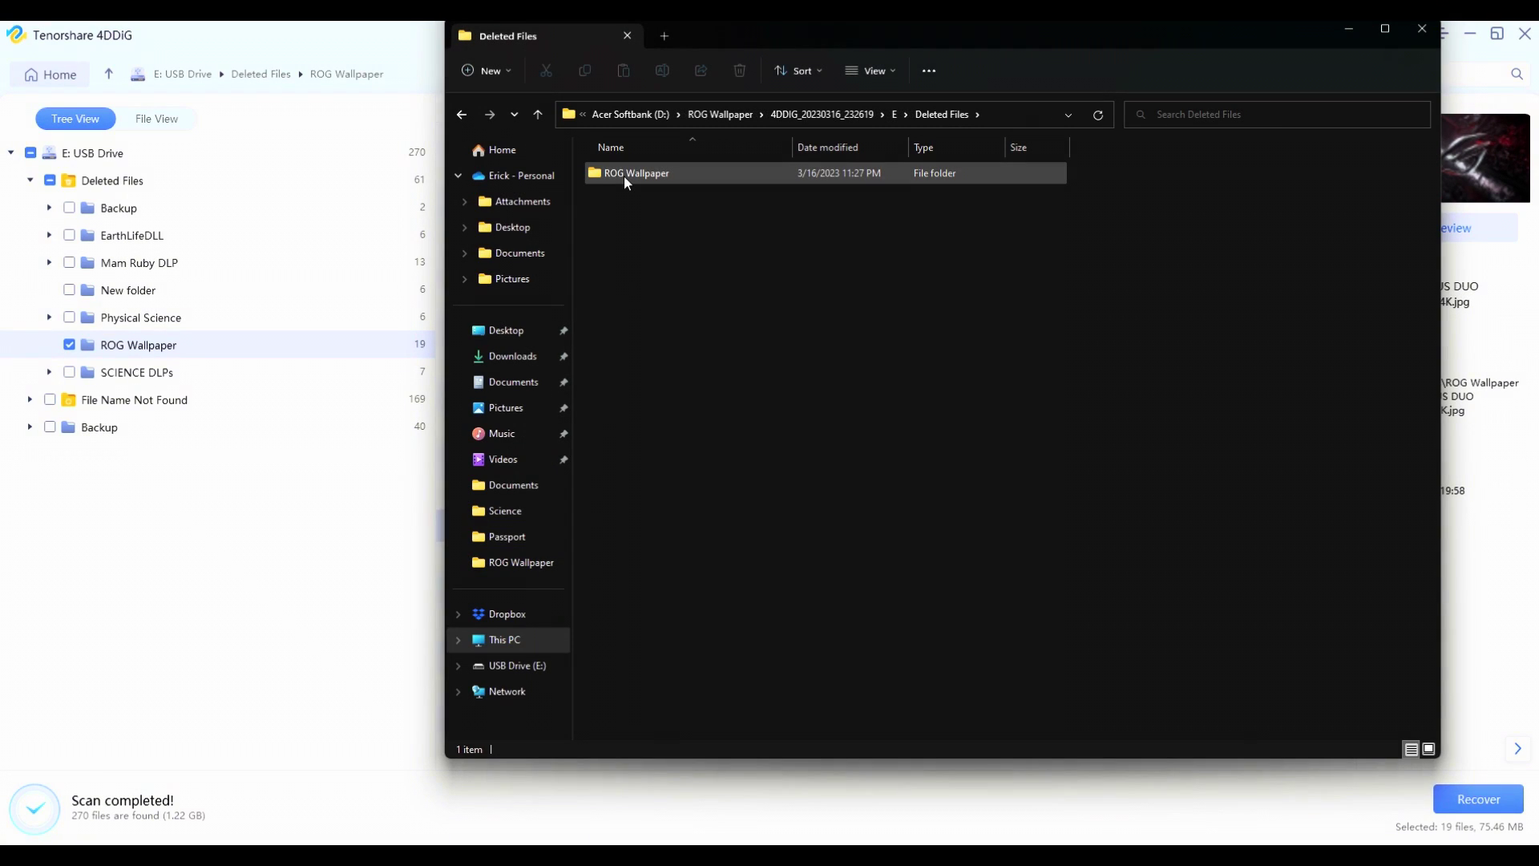
{"action": "double_click", "coordinate": [624, 175]}
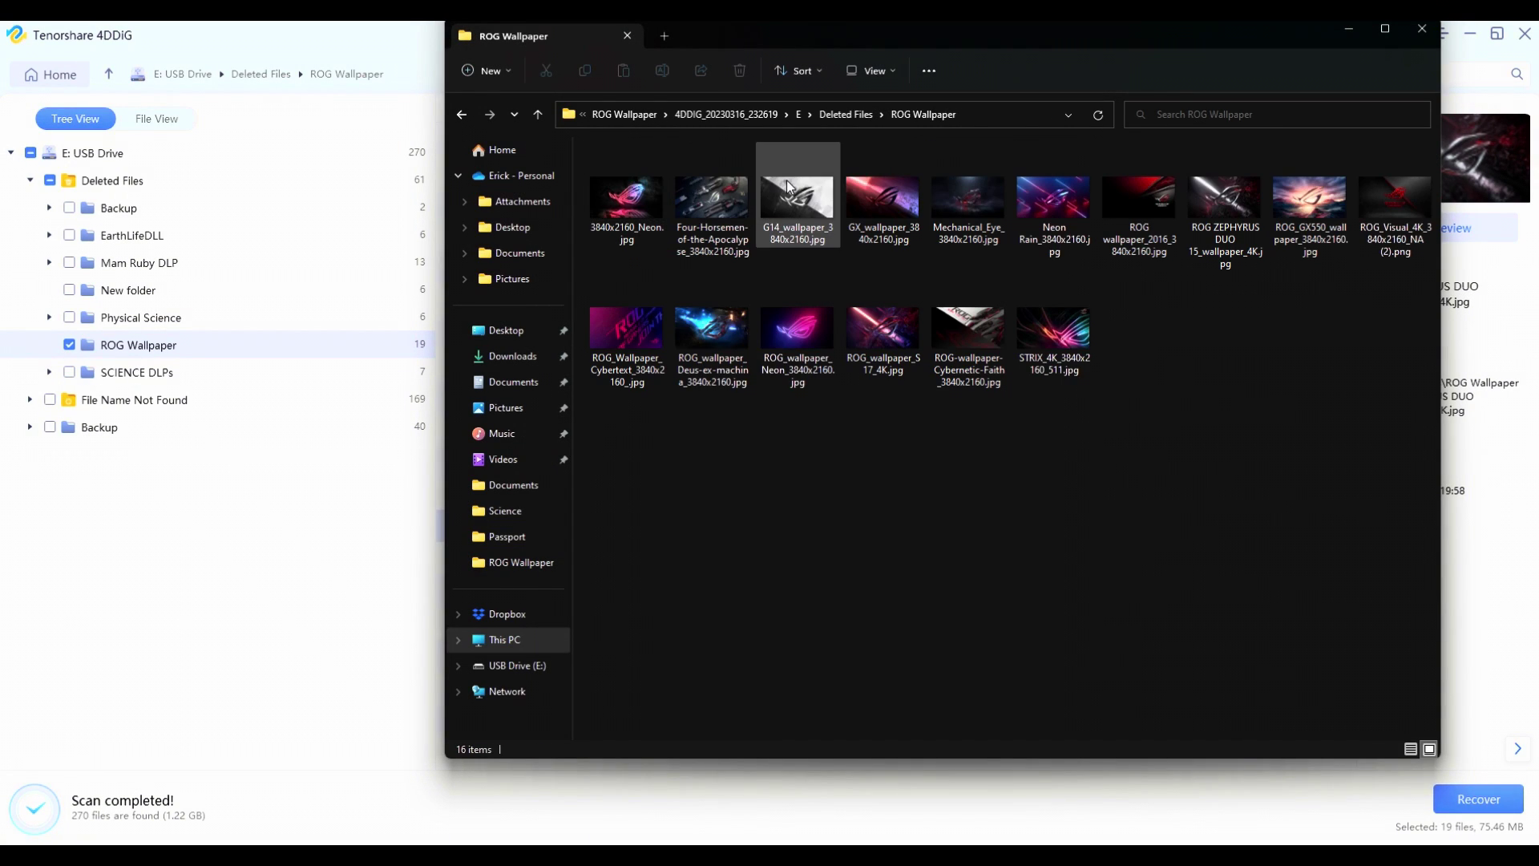
{"action": "left_click", "coordinate": [872, 70]}
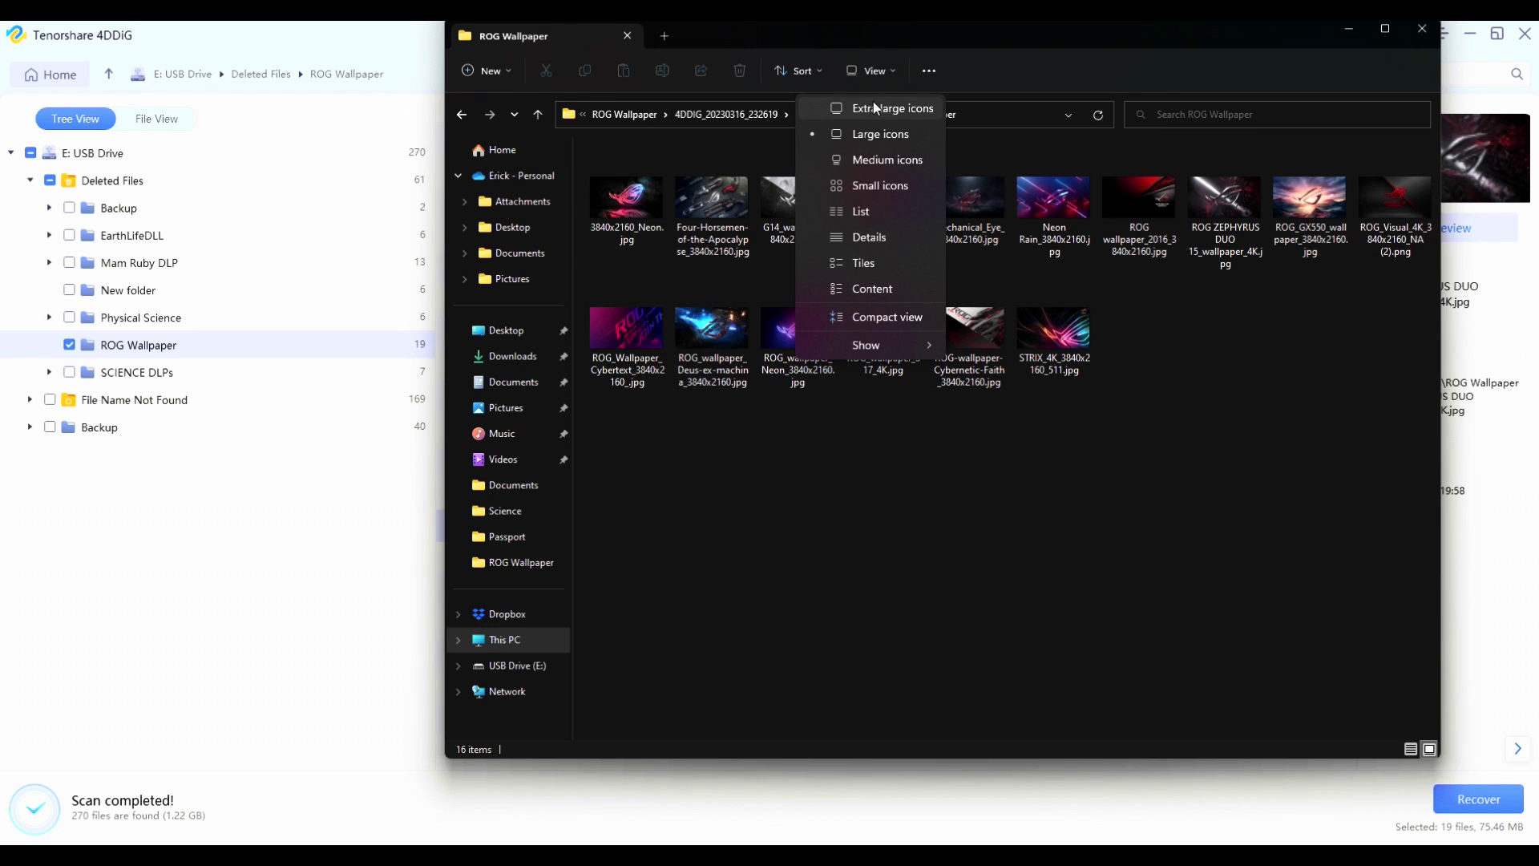
{"action": "left_click", "coordinate": [874, 107]}
{"action": "left_click", "coordinate": [1385, 29]}
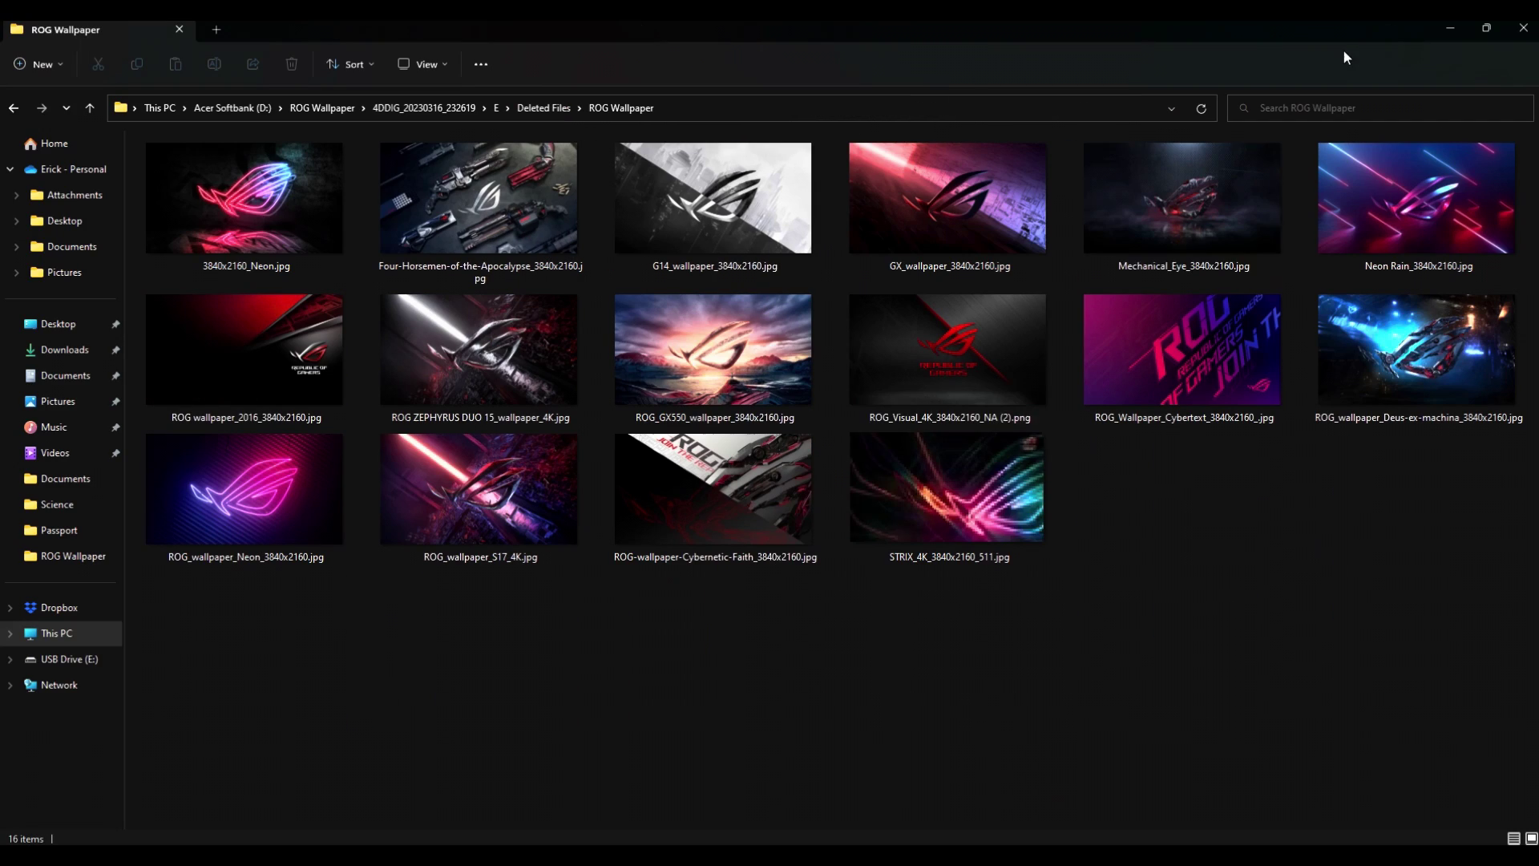
{"action": "double_click", "coordinate": [222, 213]}
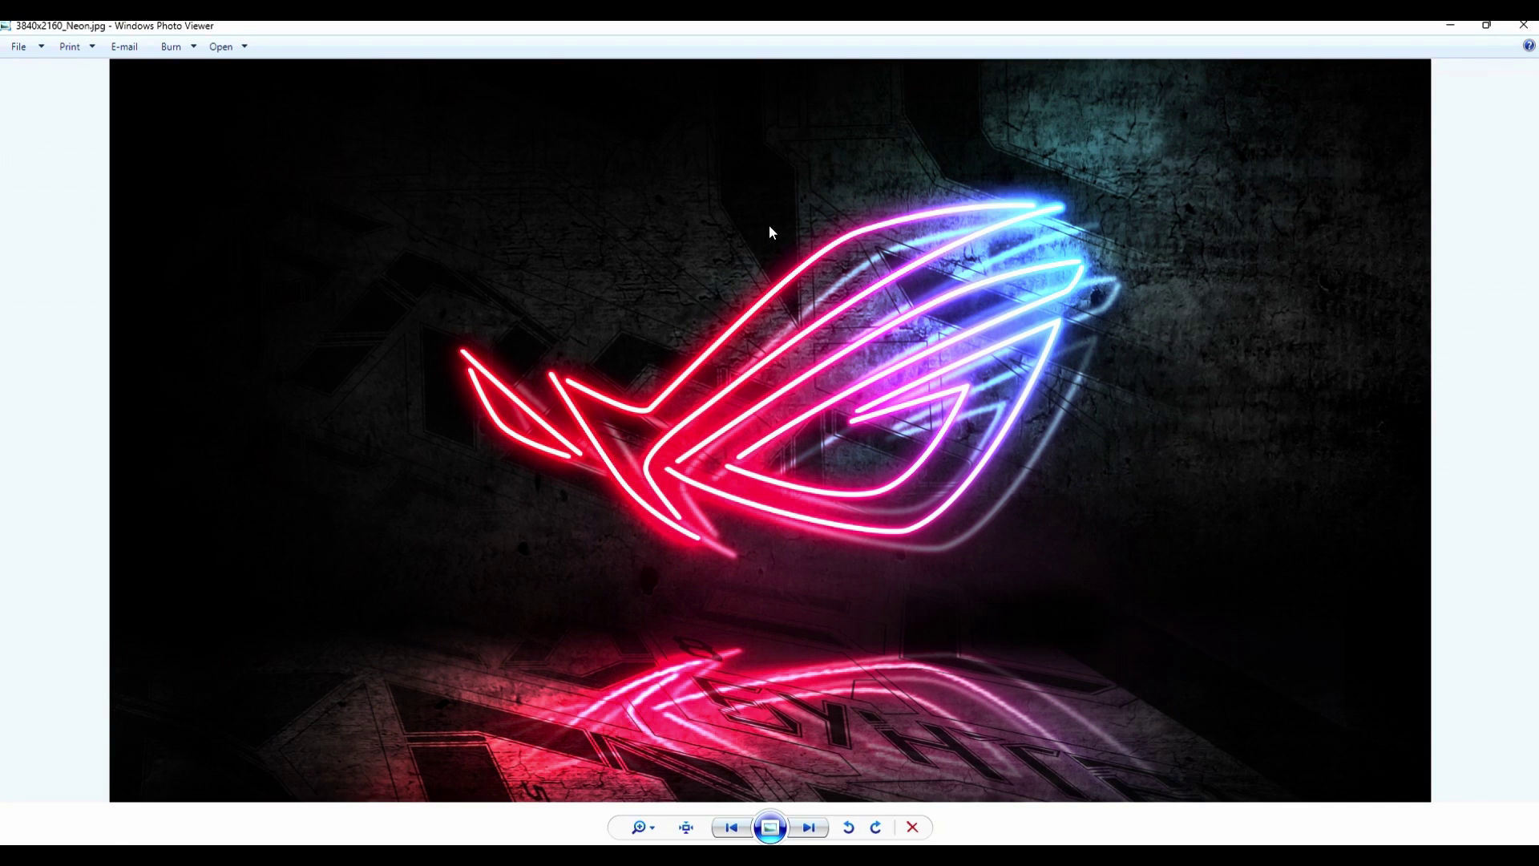
{"action": "key", "text": "Right"}
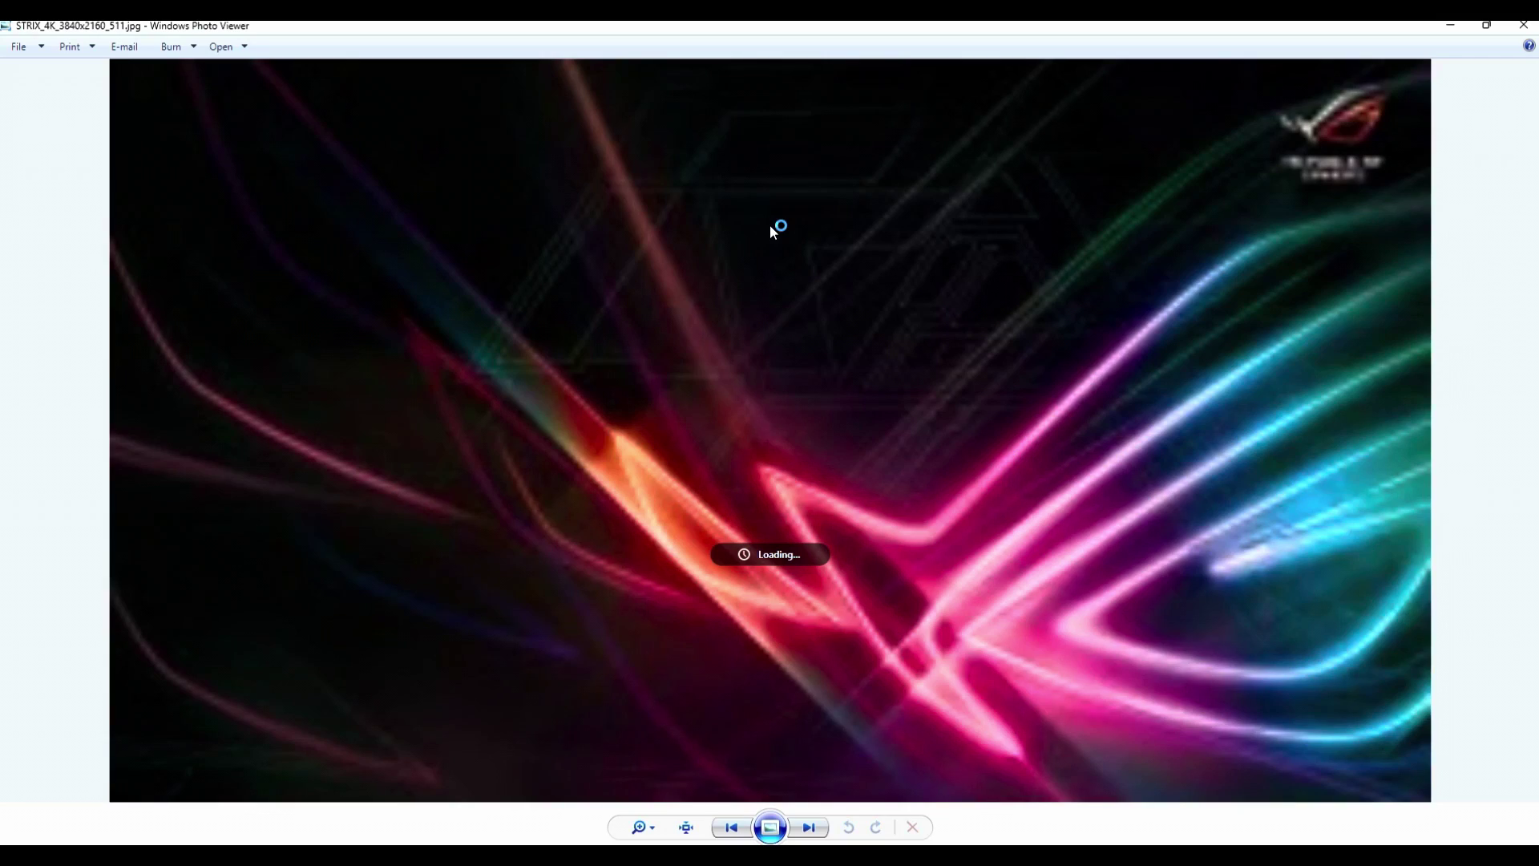
{"action": "key", "text": "Right"}
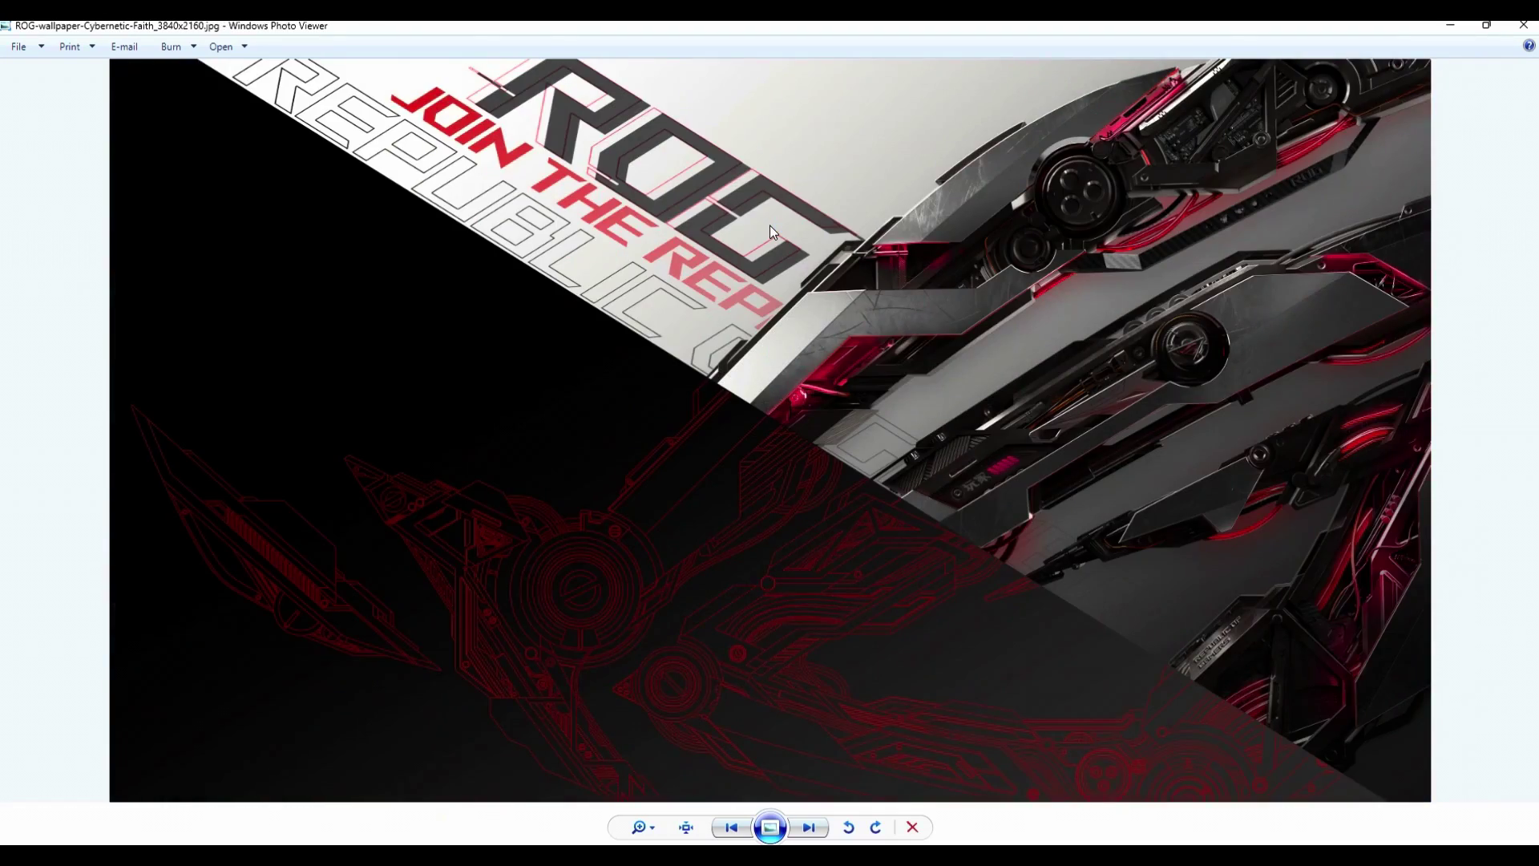
{"action": "key", "text": "Right"}
{"action": "key", "text": "Right"}
{"action": "key", "text": "Right"}
{"action": "key", "text": "Right"}
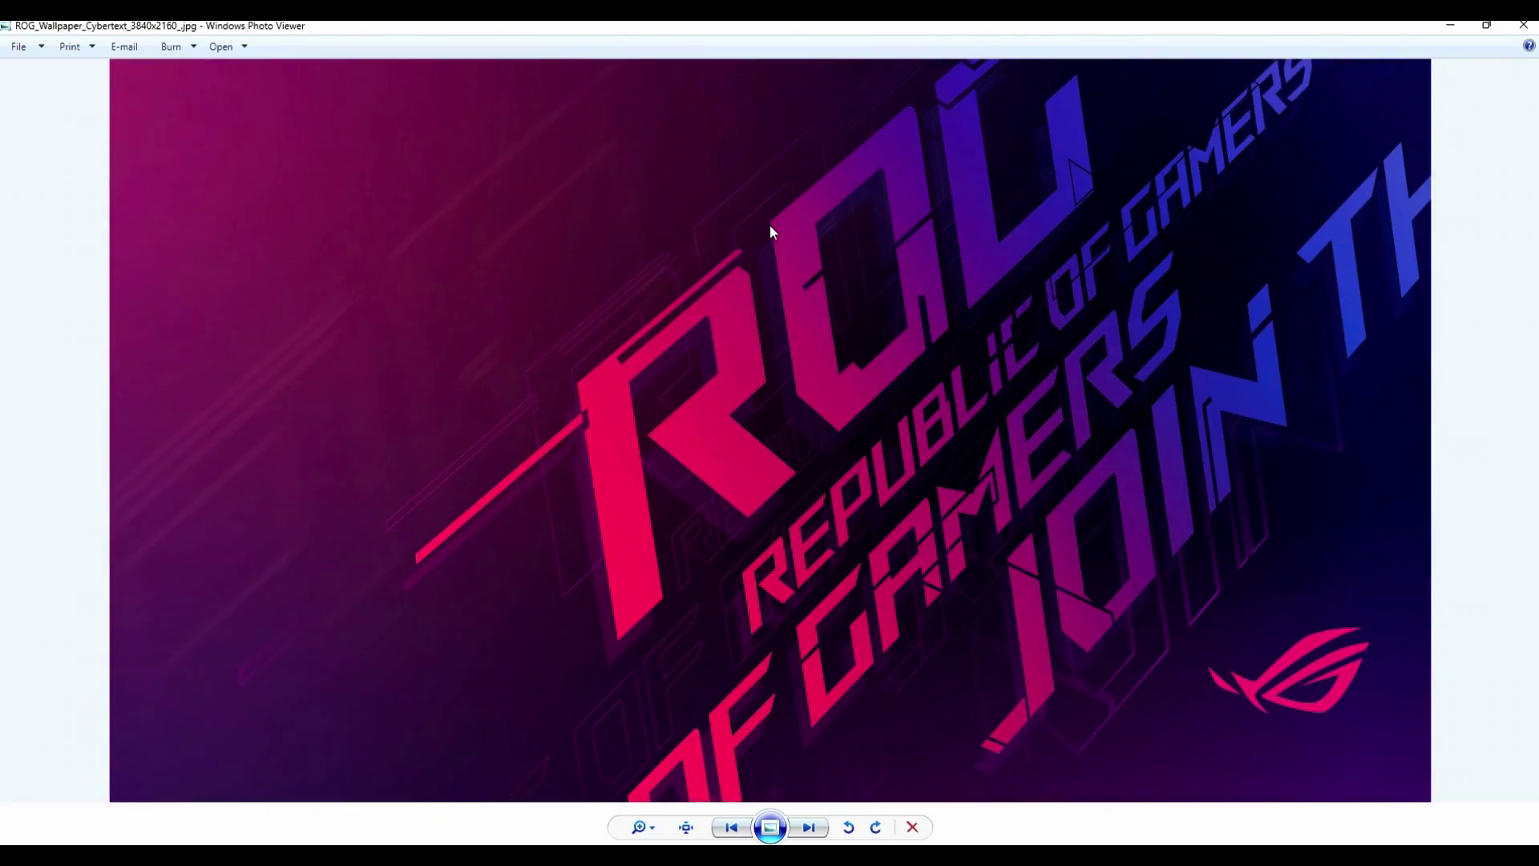
{"action": "key", "text": "Right"}
{"action": "key", "text": "Right"}
{"action": "key", "text": "Right"}
{"action": "key", "text": "Right"}
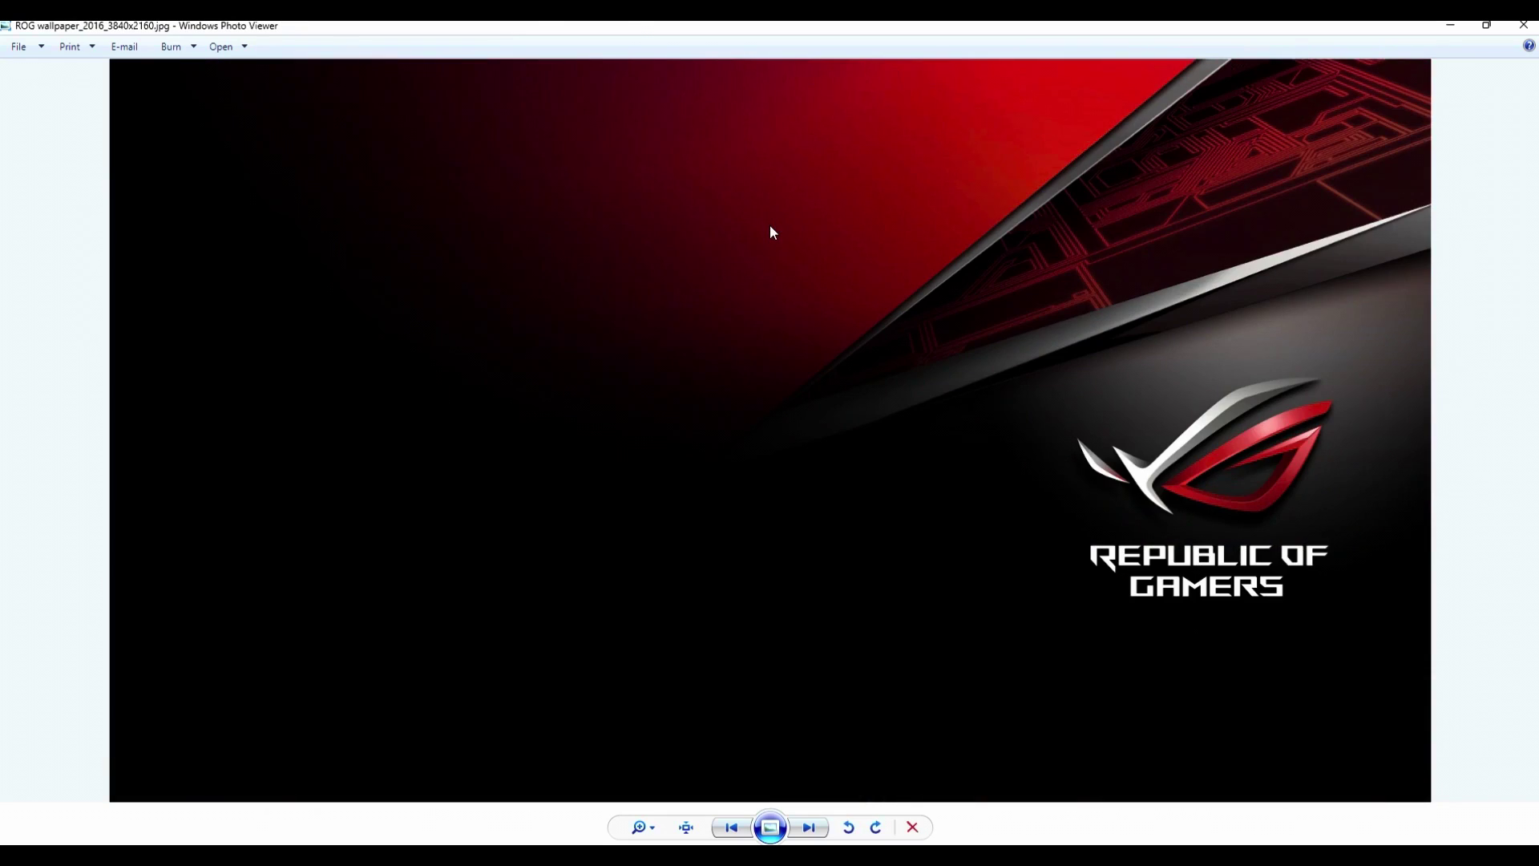
{"action": "key", "text": "Right"}
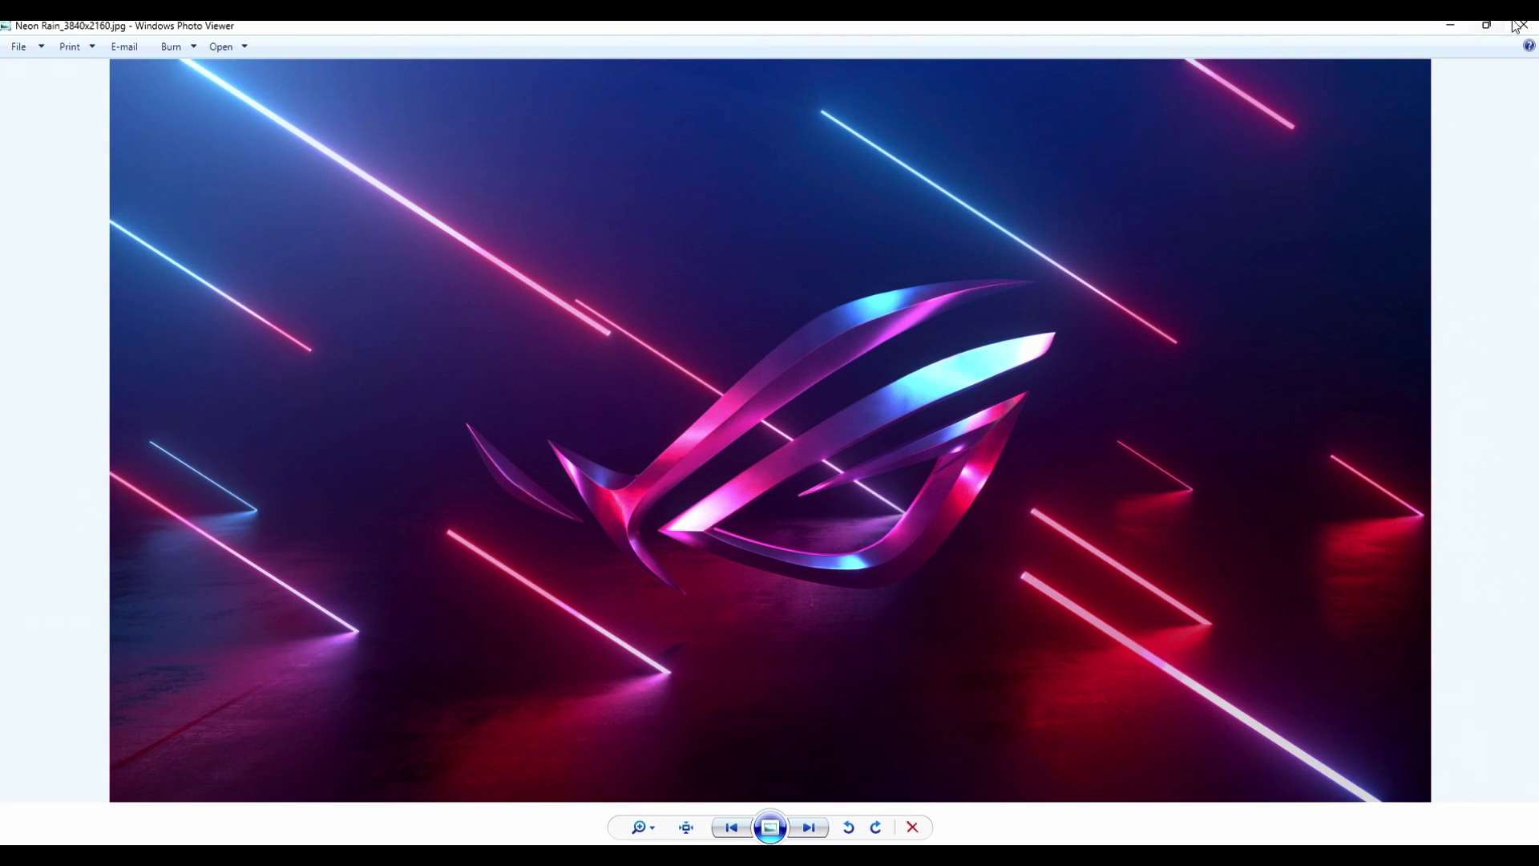
{"action": "left_click", "coordinate": [1523, 25]}
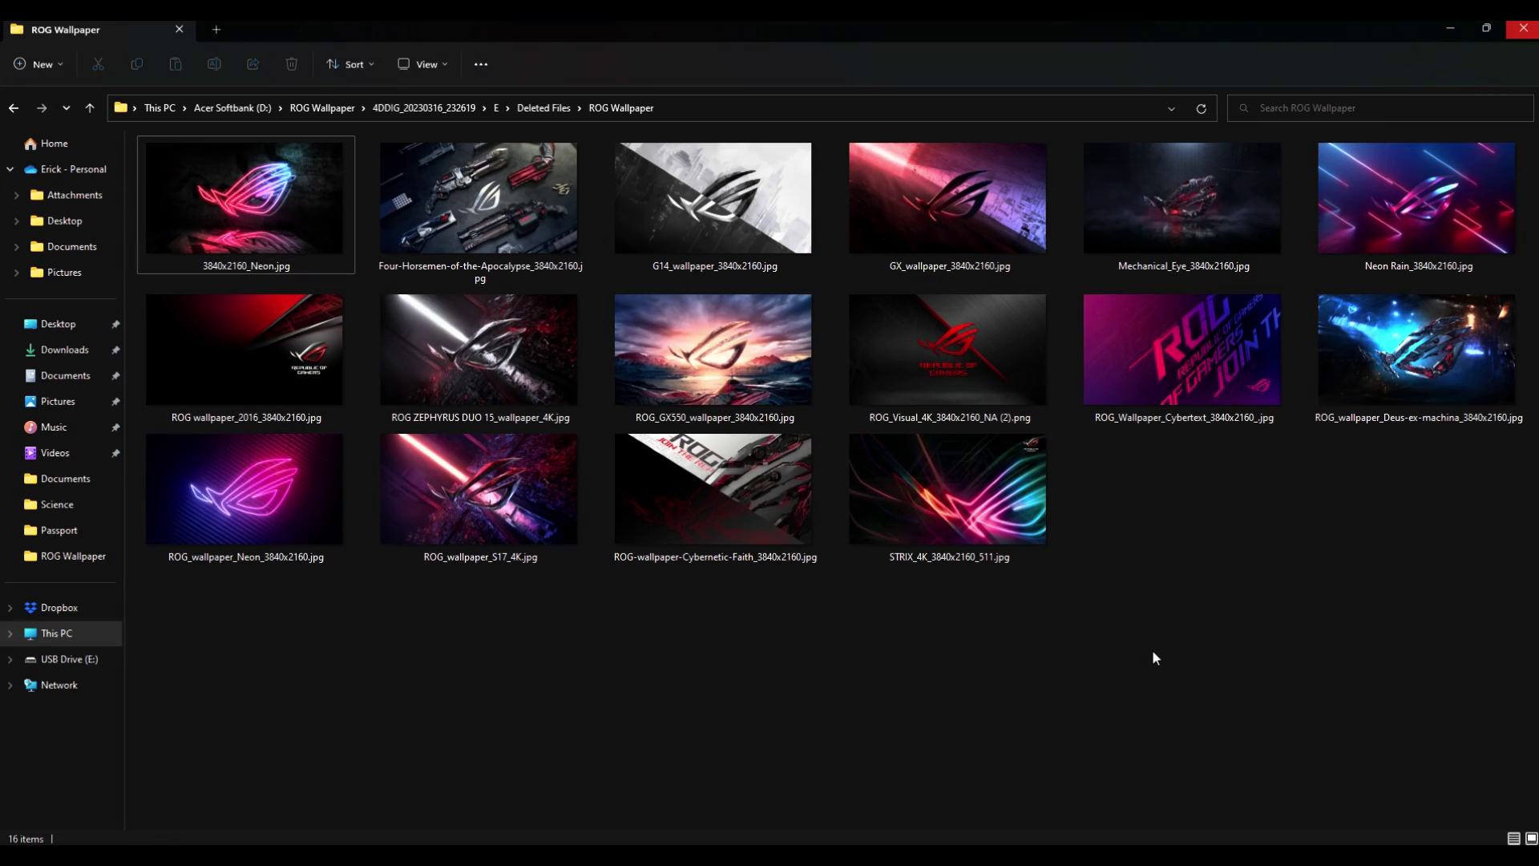